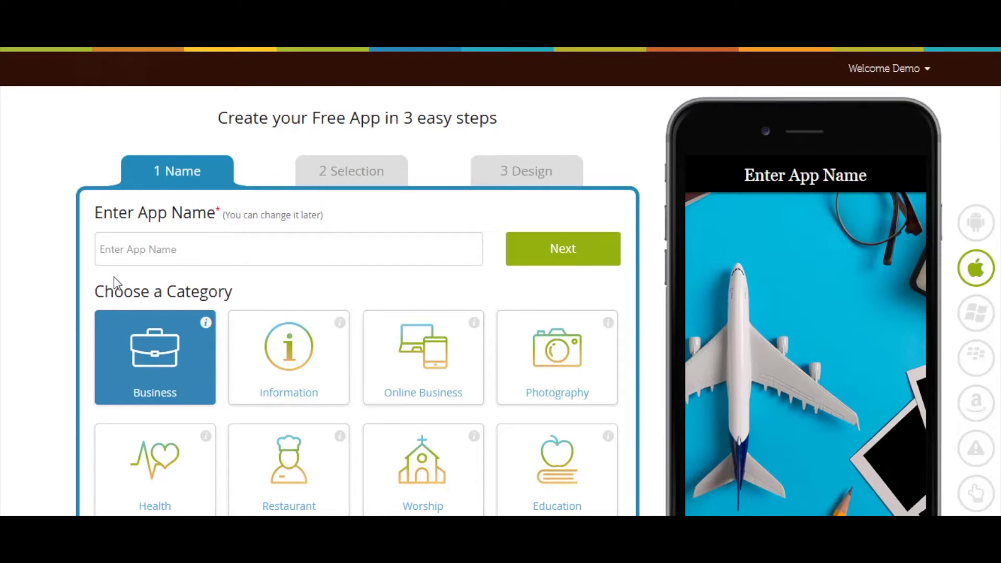
# Enter 'My App' as the app name, keep the Business category, and continue
pyautogui.click(131, 242)
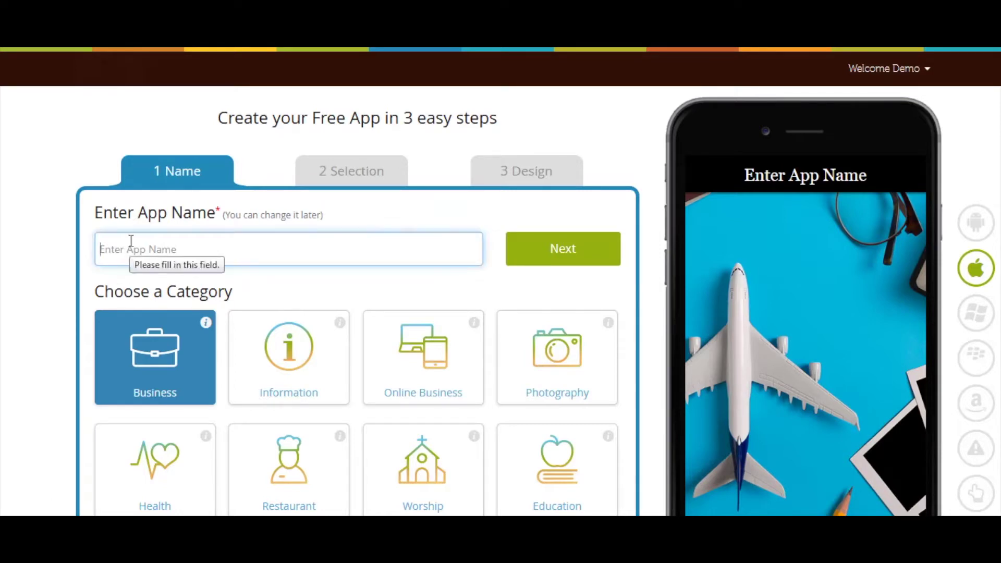
pyautogui.write('My App')
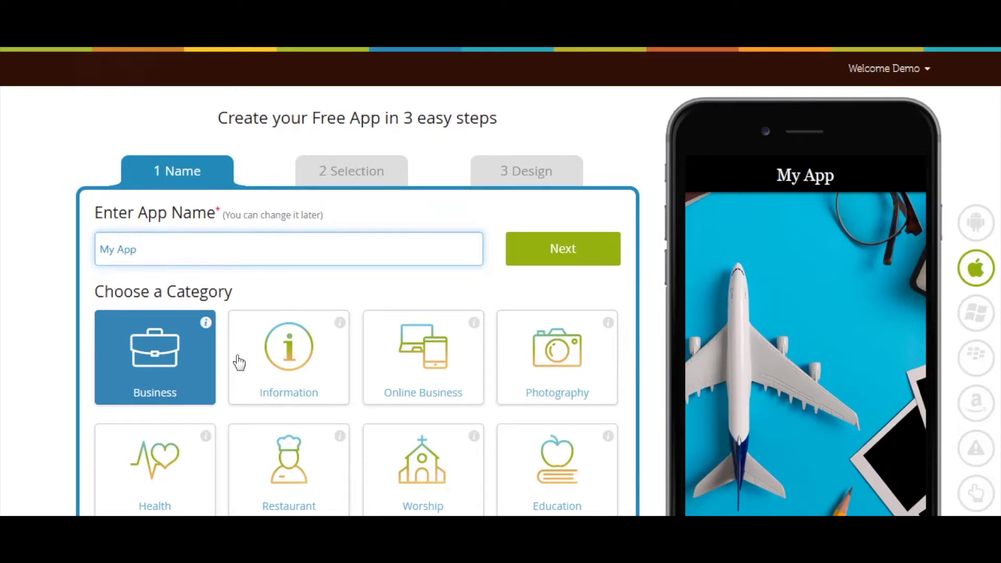
pyautogui.scroll(-5, 237, 360)
pyautogui.moveTo(245, 362)
pyautogui.scroll(5, 245, 363)
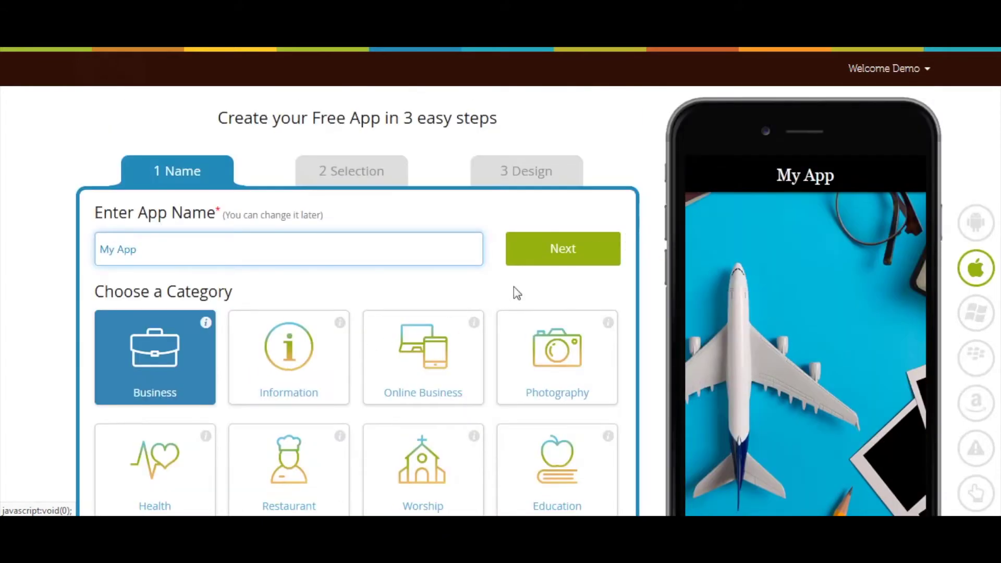
pyautogui.click(572, 260)
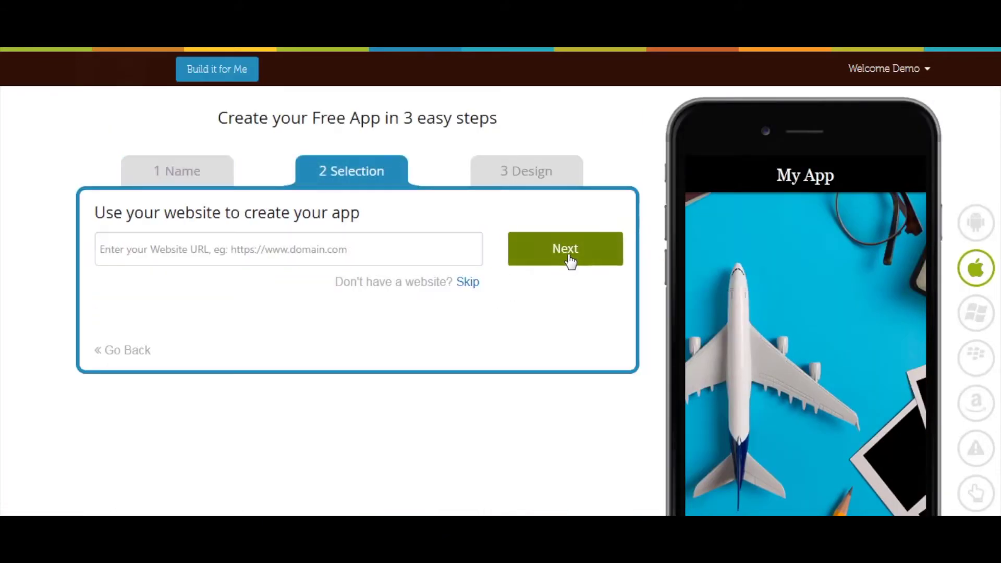
# Skip the website URL, choose the side-menu design and try its hamburger menu in the preview
pyautogui.click(468, 282)
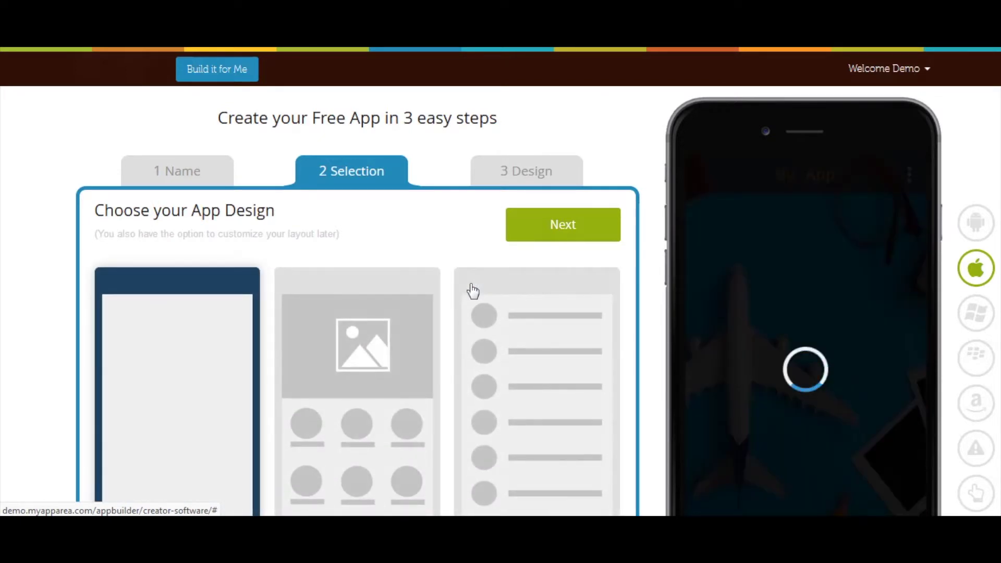
pyautogui.scroll(-6, 473, 291)
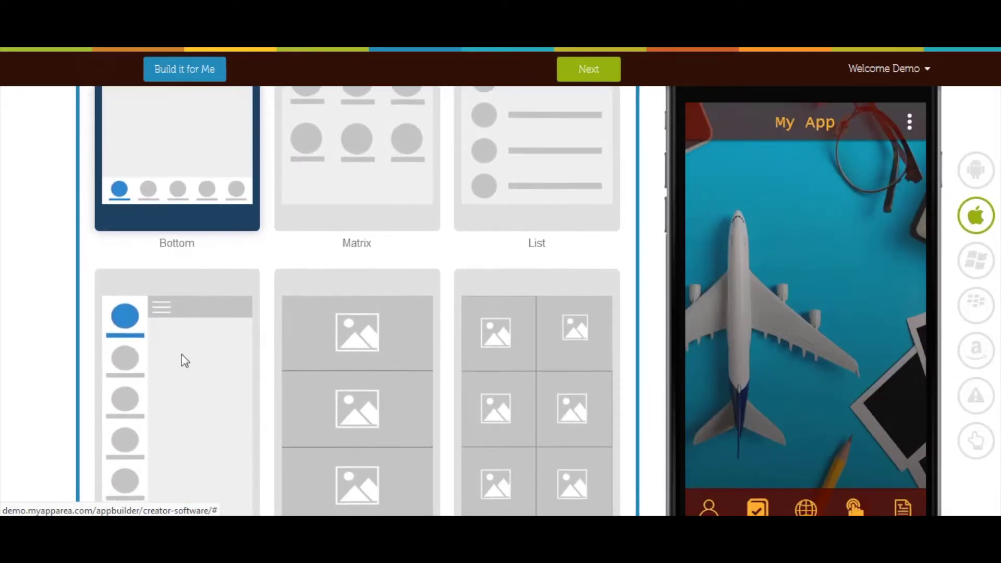
pyautogui.click(185, 360)
pyautogui.scroll(6, 444, 349)
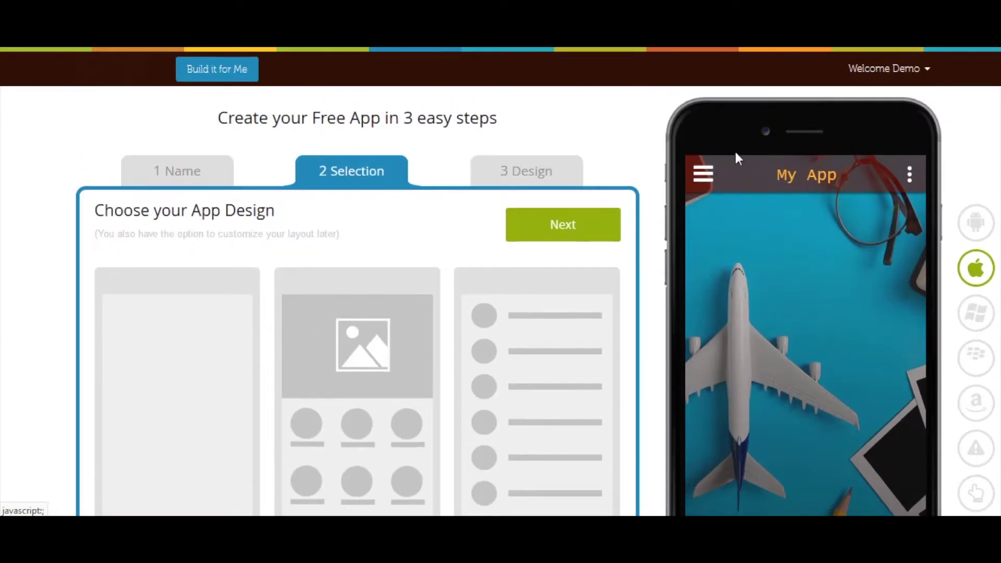
pyautogui.click(705, 175)
pyautogui.click(710, 199)
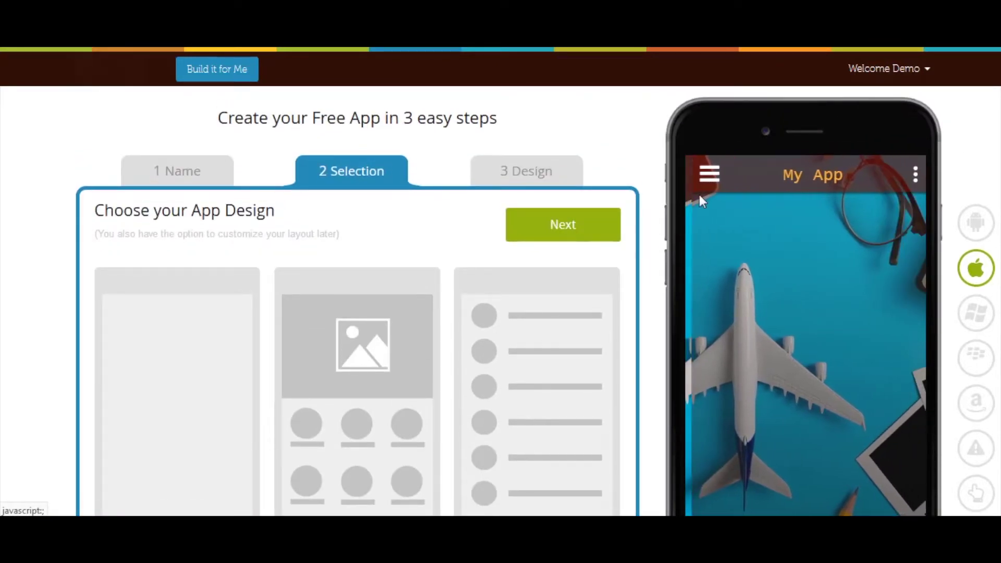
pyautogui.click(583, 232)
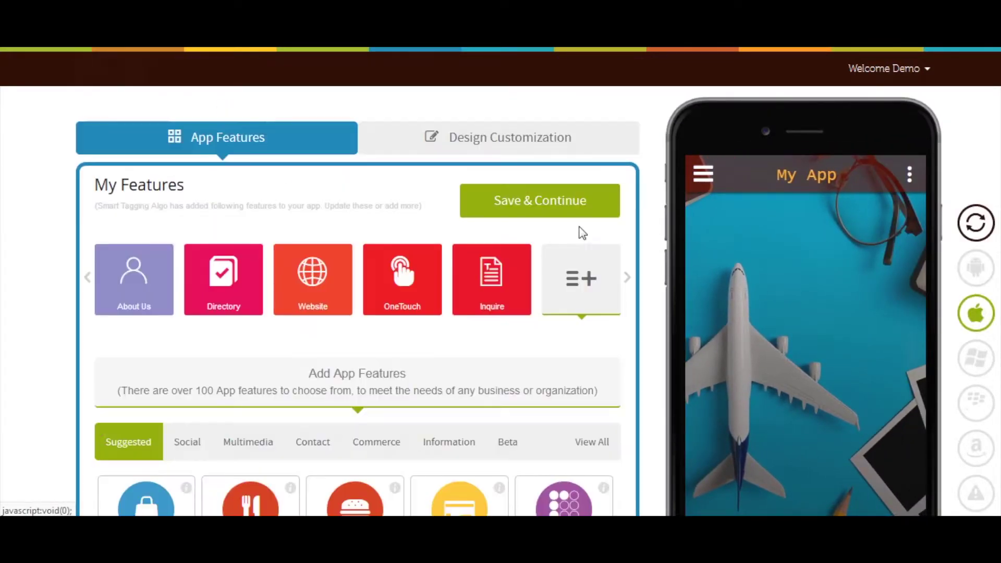
# Search all features for 'coupo' and add the Coupon Directory feature
pyautogui.scroll(-2, 577, 308)
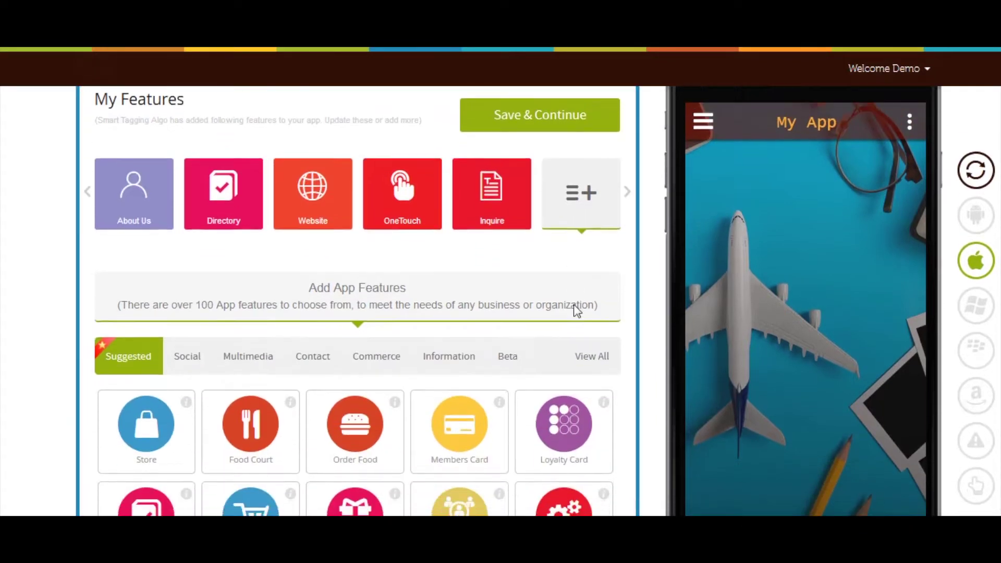
pyautogui.scroll(-3, 573, 299)
pyautogui.click(592, 187)
pyautogui.click(250, 233)
pyautogui.write('cou')
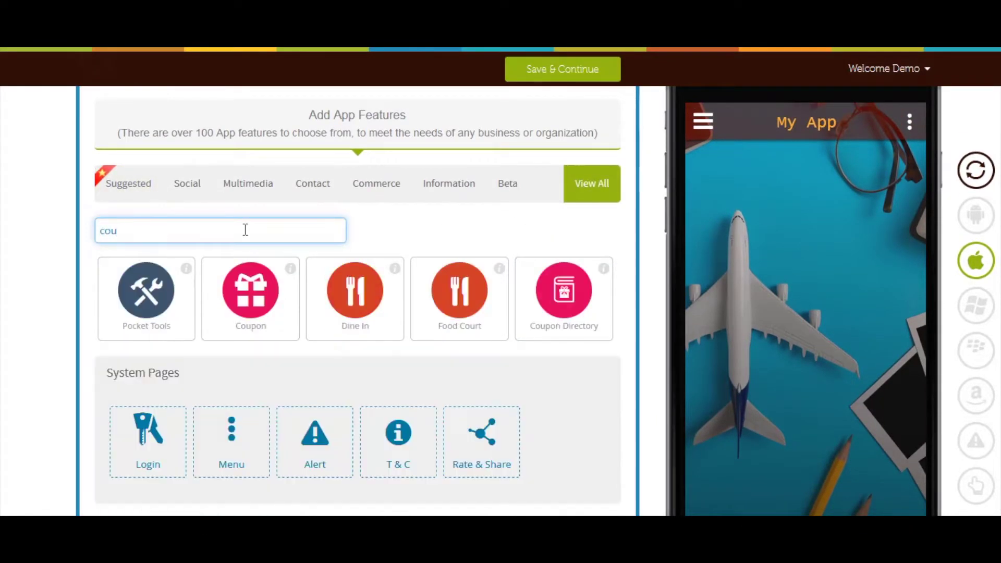
pyautogui.write('po')
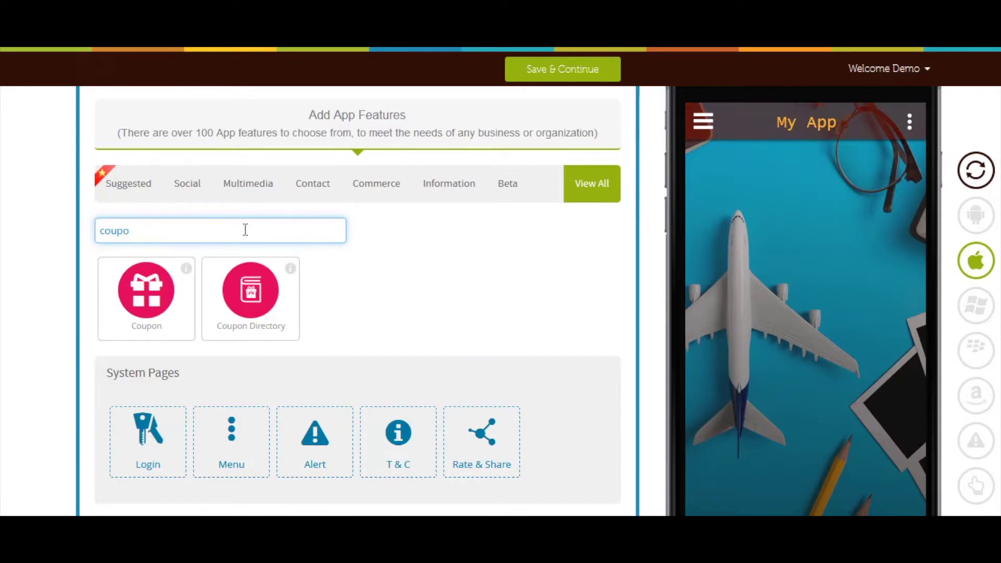
pyautogui.click(250, 290)
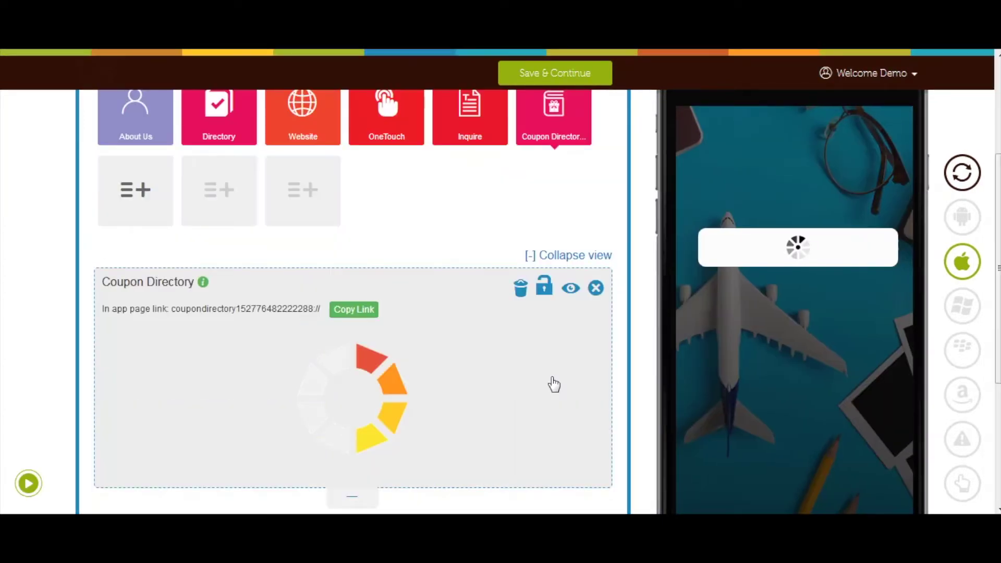
pyautogui.scroll(-2, 541, 381)
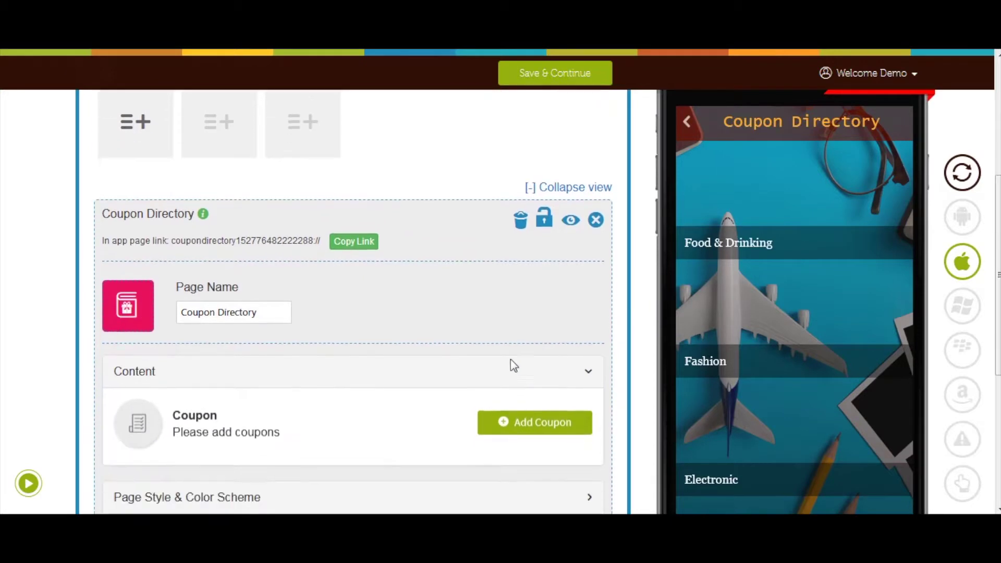
pyautogui.click(269, 296)
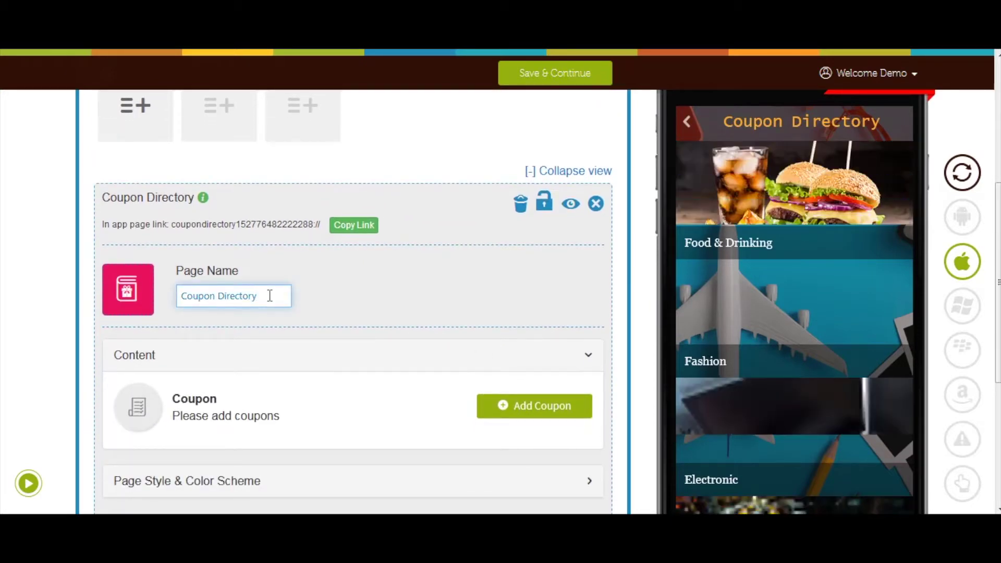
# Browse the Solid, Outline, image and custom-upload icon options, then cancel to keep the original icon
pyautogui.click(142, 300)
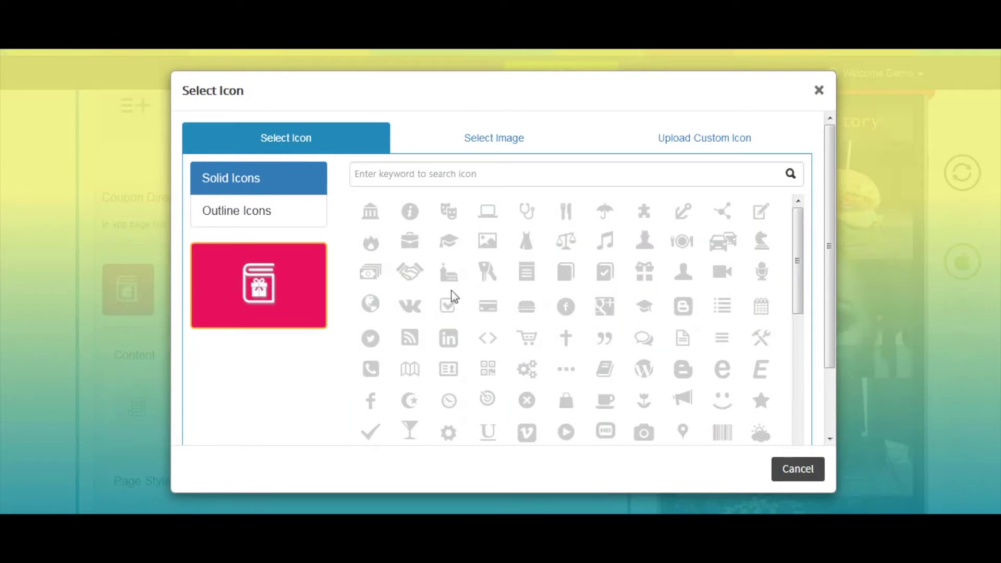
pyautogui.scroll(-6, 452, 293)
pyautogui.scroll(4, 451, 293)
pyautogui.scroll(2, 451, 293)
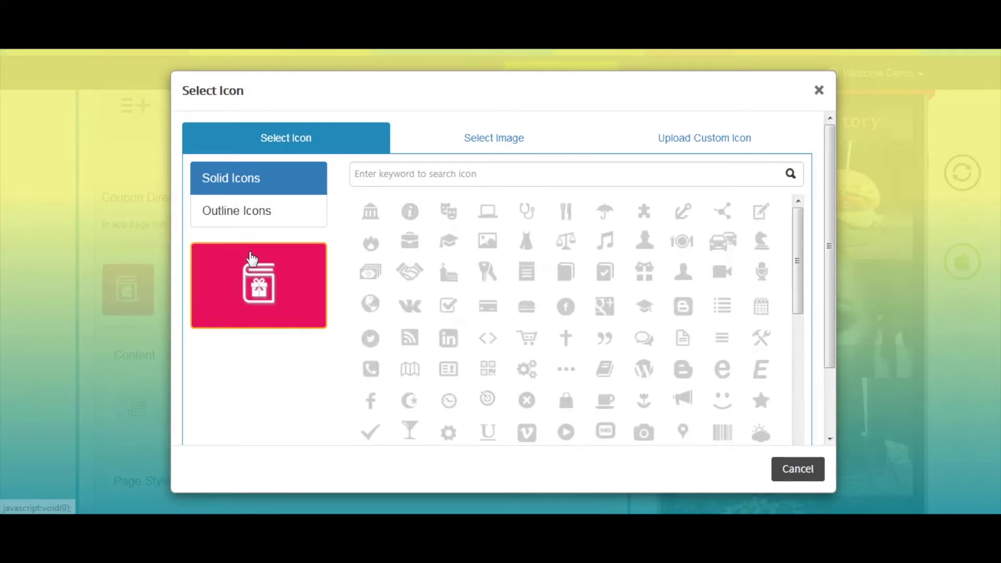
pyautogui.click(268, 221)
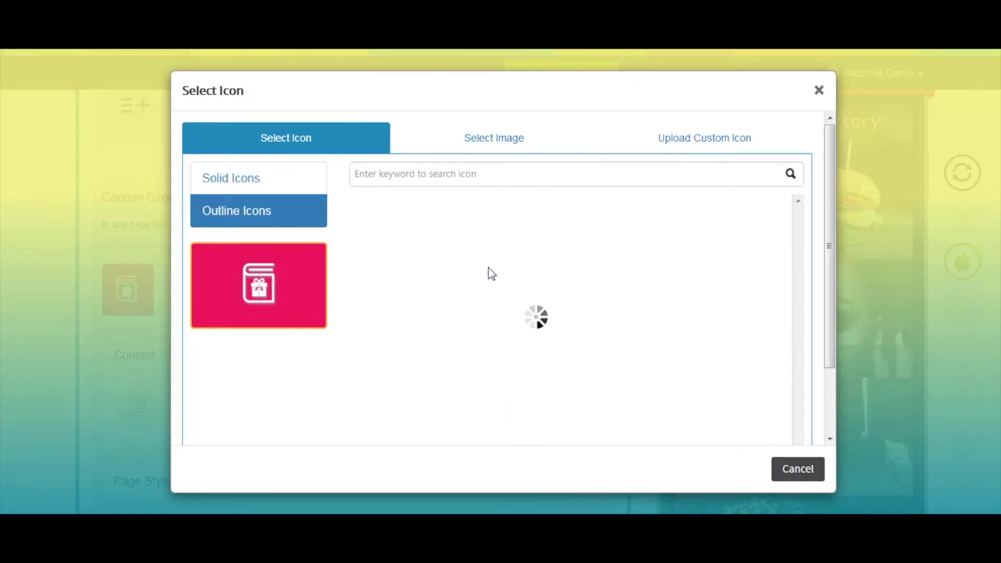
pyautogui.scroll(-10, 490, 273)
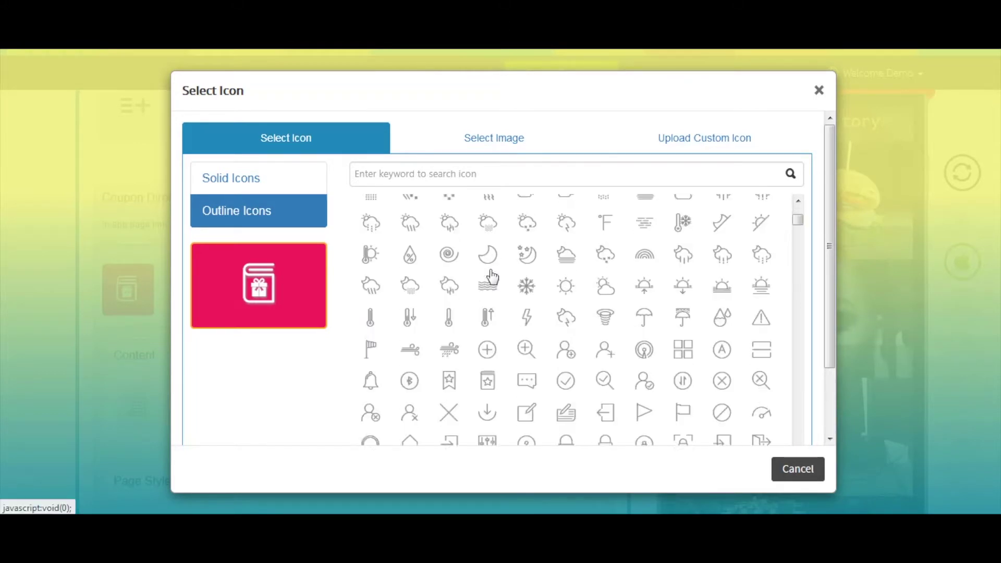
pyautogui.click(509, 151)
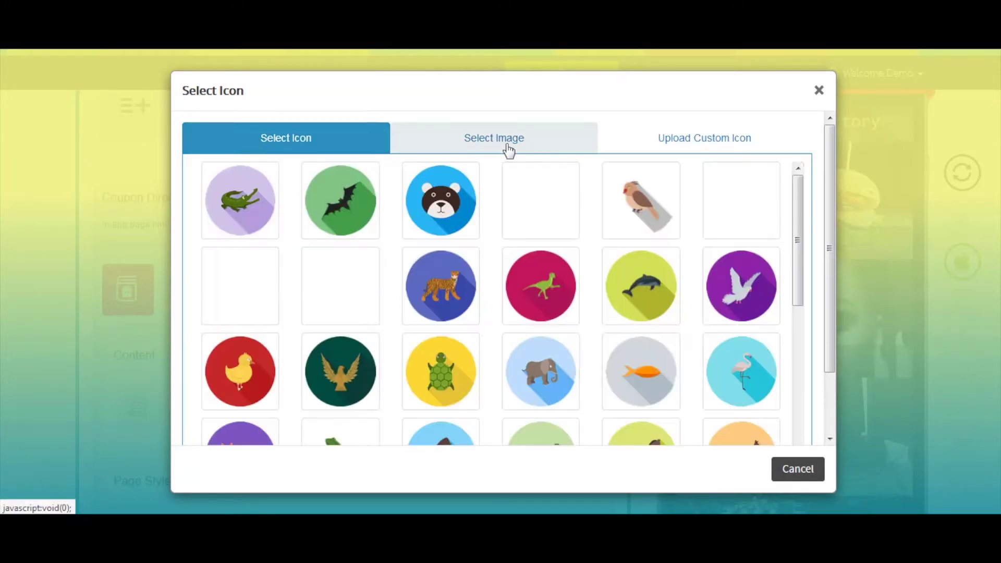
pyautogui.click(693, 148)
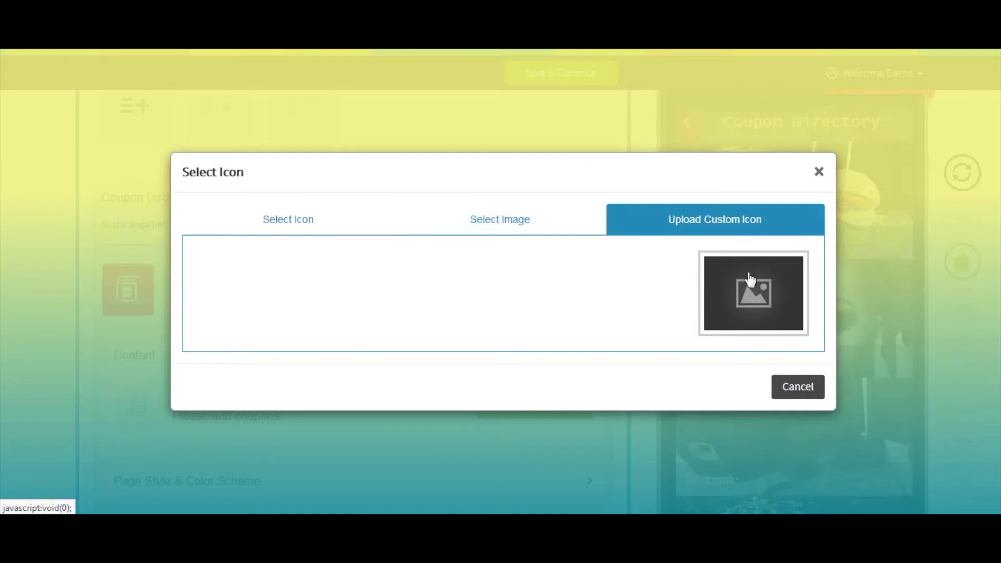
pyautogui.click(796, 389)
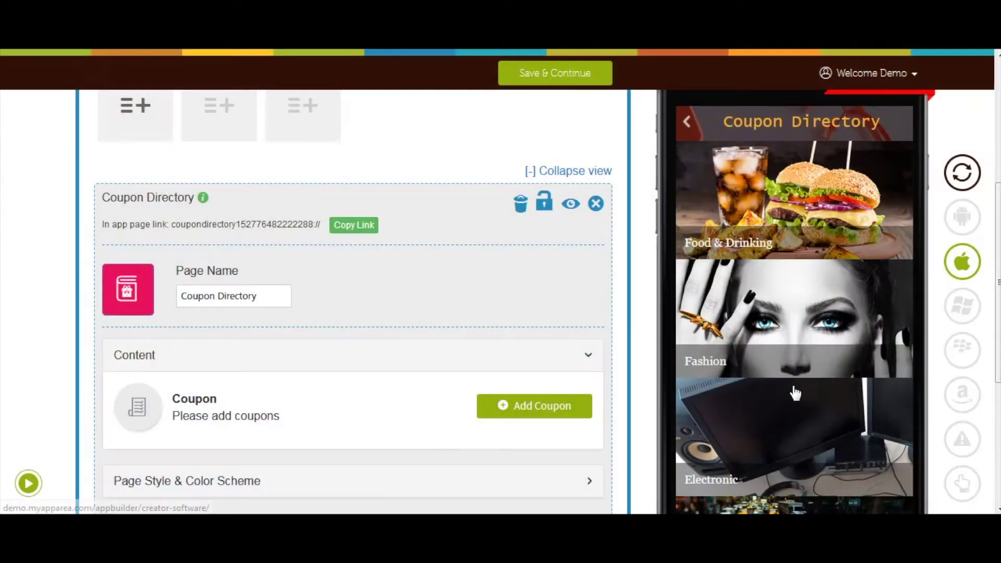
# Expand the Page Style & Color Scheme settings
pyautogui.scroll(-2, 469, 365)
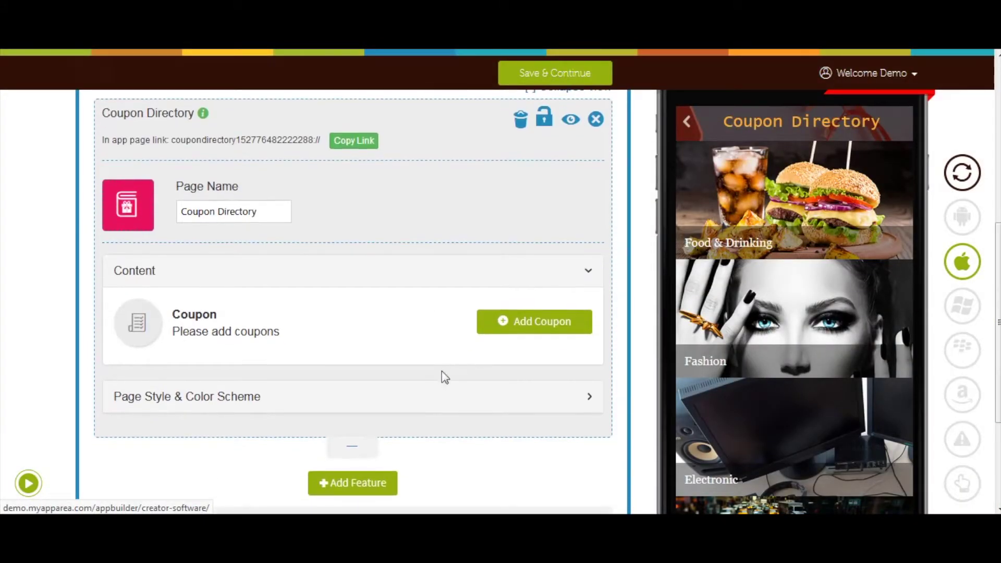
pyautogui.click(431, 392)
pyautogui.scroll(-5, 431, 391)
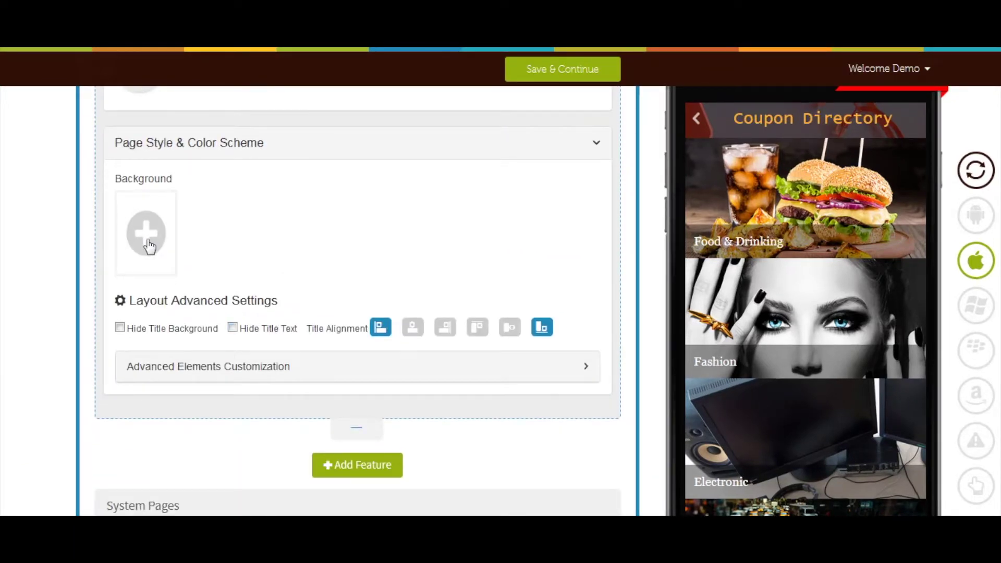
# Browse the page background's solid colour and custom image options, then close without changing it
pyautogui.click(146, 234)
pyautogui.scroll(-5, 428, 309)
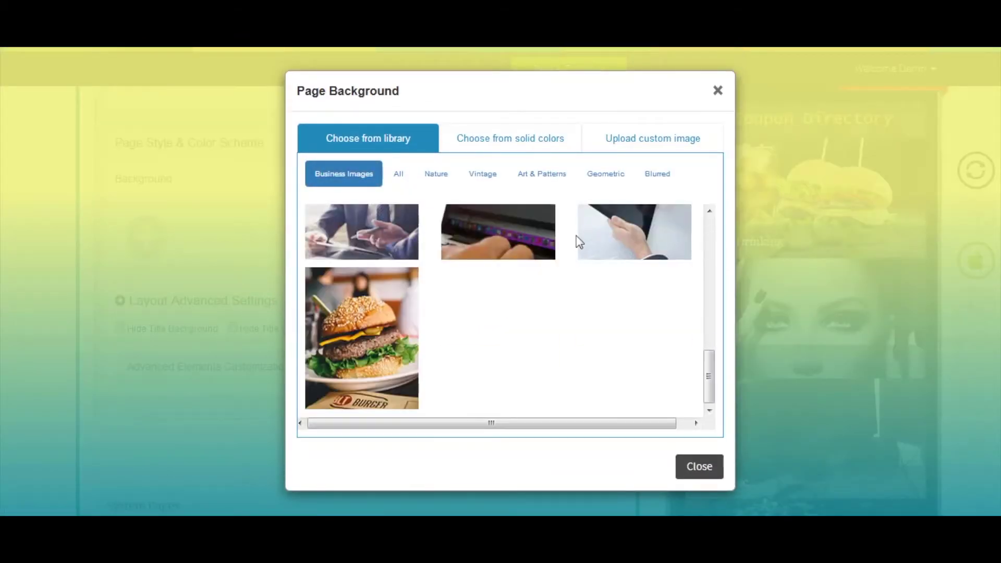
pyautogui.click(529, 138)
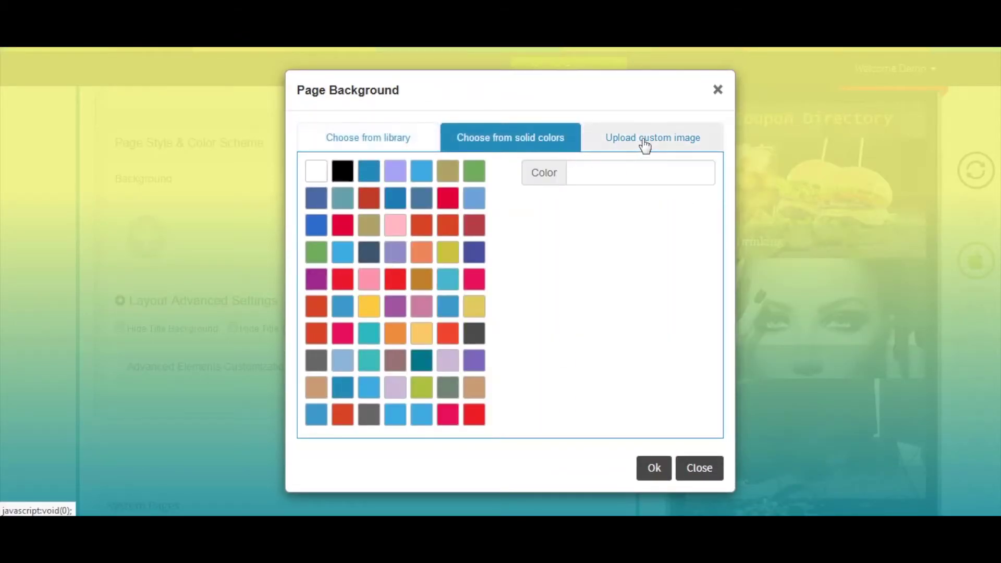
pyautogui.click(646, 145)
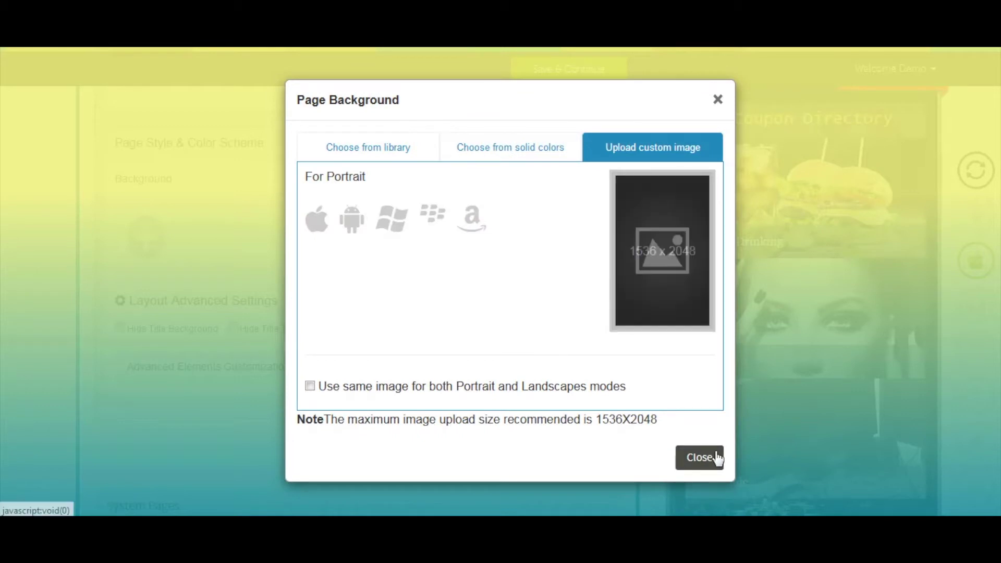
pyautogui.click(699, 457)
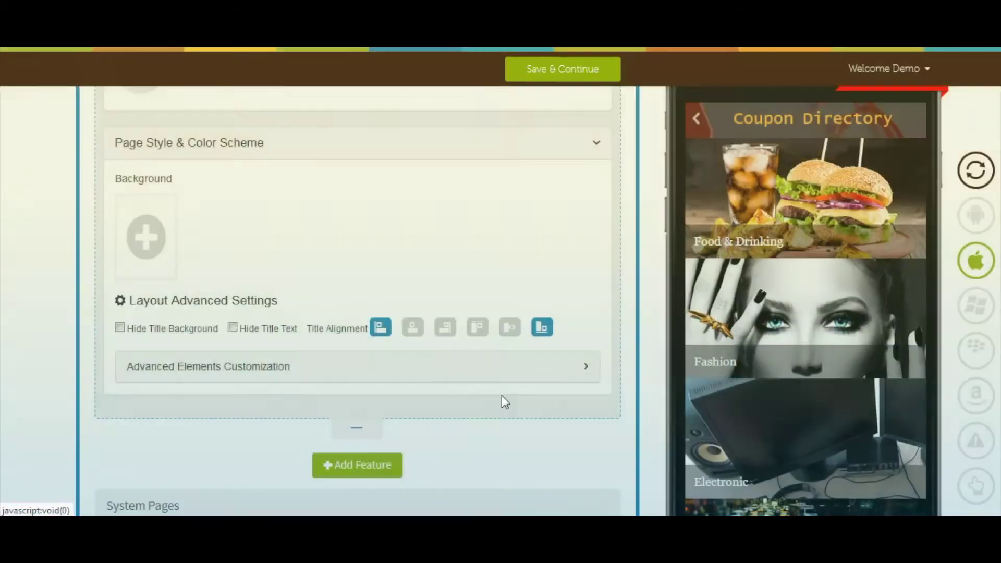
# Try Hide Title Background and Hide Title Text, turn both off again, and center-align the titles
pyautogui.click(119, 328)
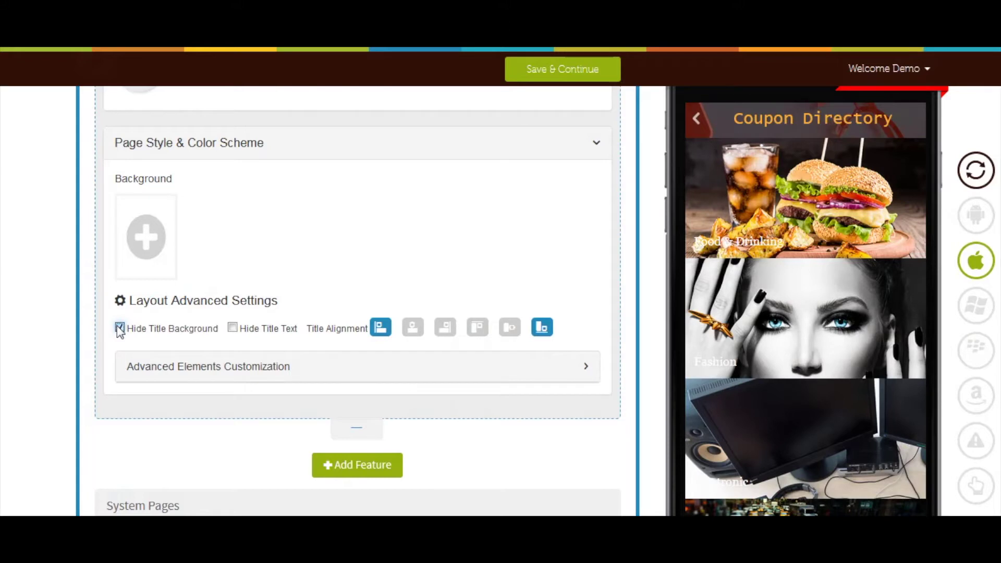
pyautogui.click(119, 328)
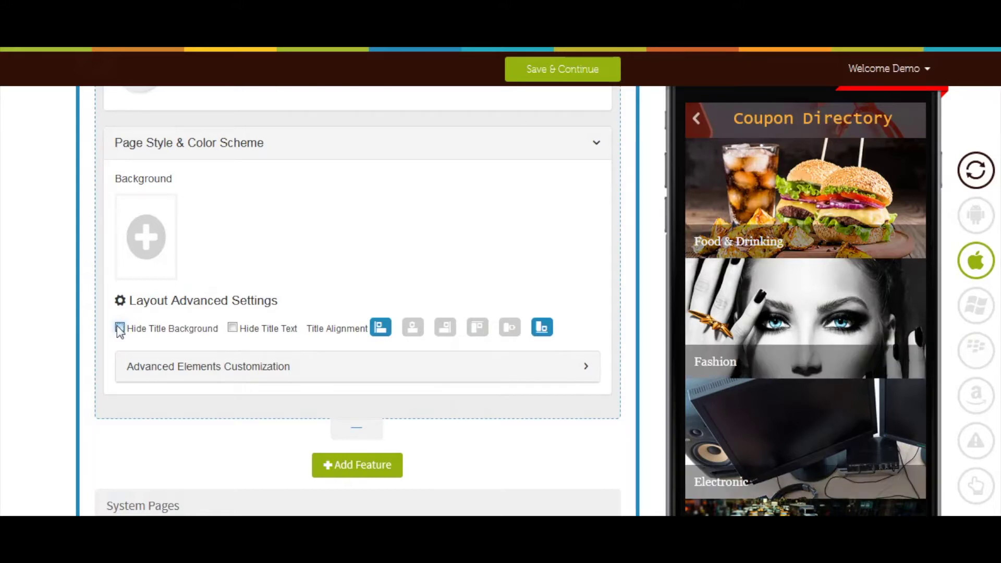
pyautogui.click(233, 328)
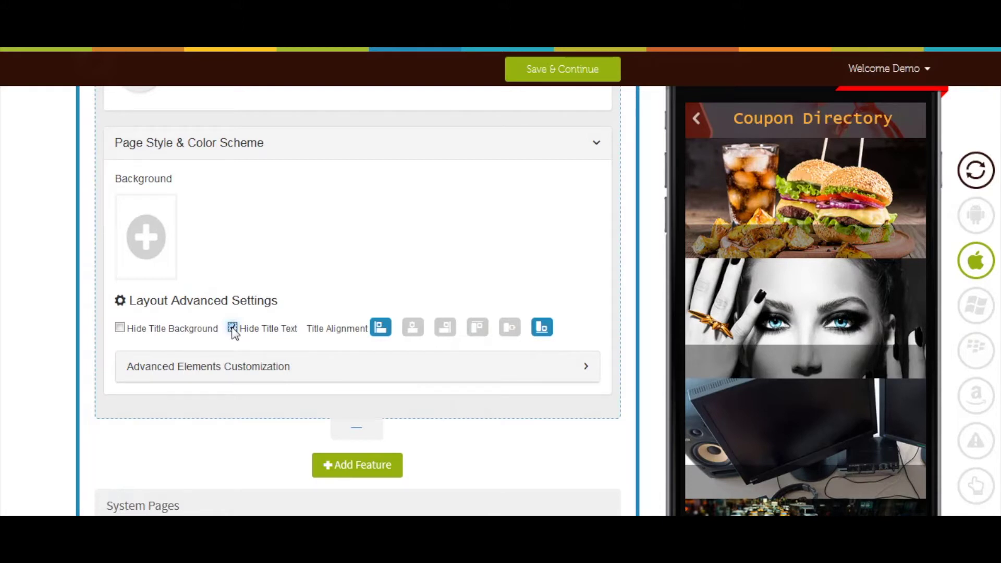
pyautogui.click(232, 329)
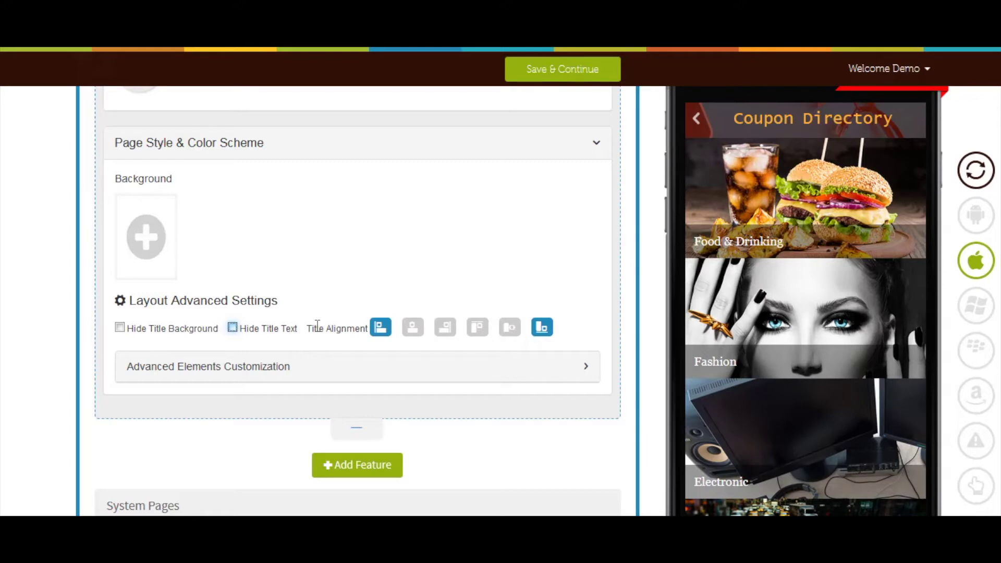
pyautogui.click(415, 330)
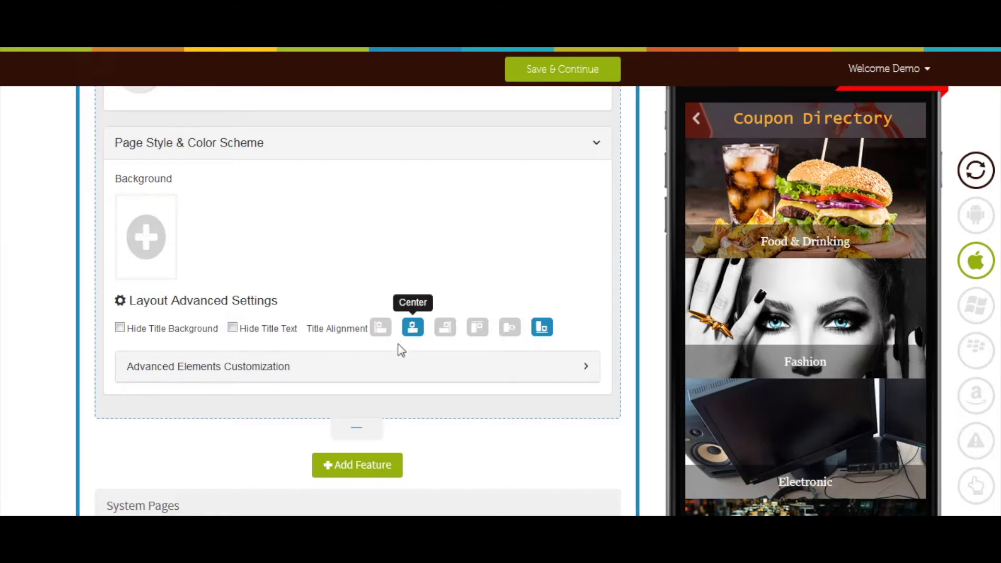
# Expand Advanced Elements Customization, enable Hide Coupon Type Info, and leave Hide Border off
pyautogui.click(384, 377)
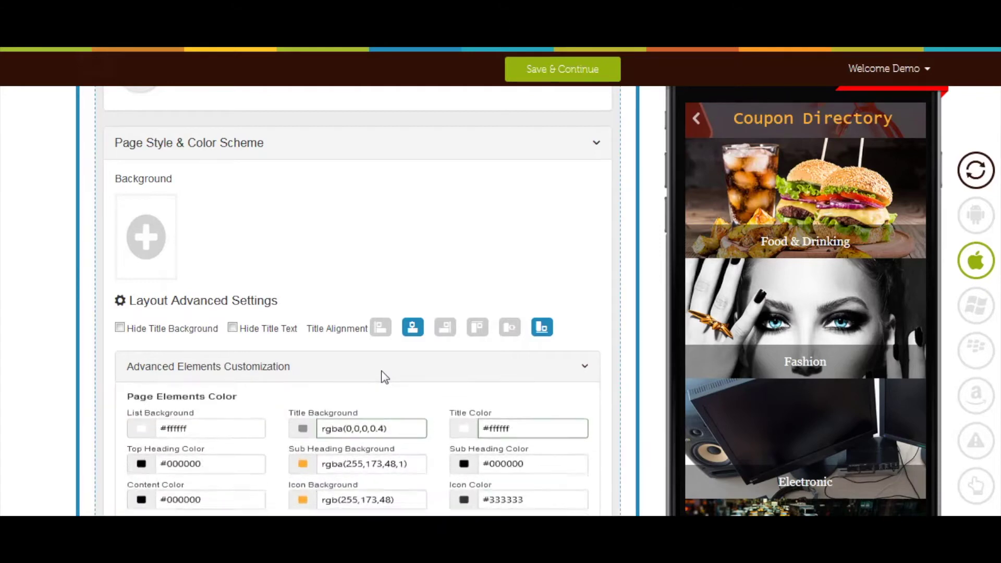
pyautogui.scroll(-5, 384, 377)
pyautogui.scroll(-5, 385, 374)
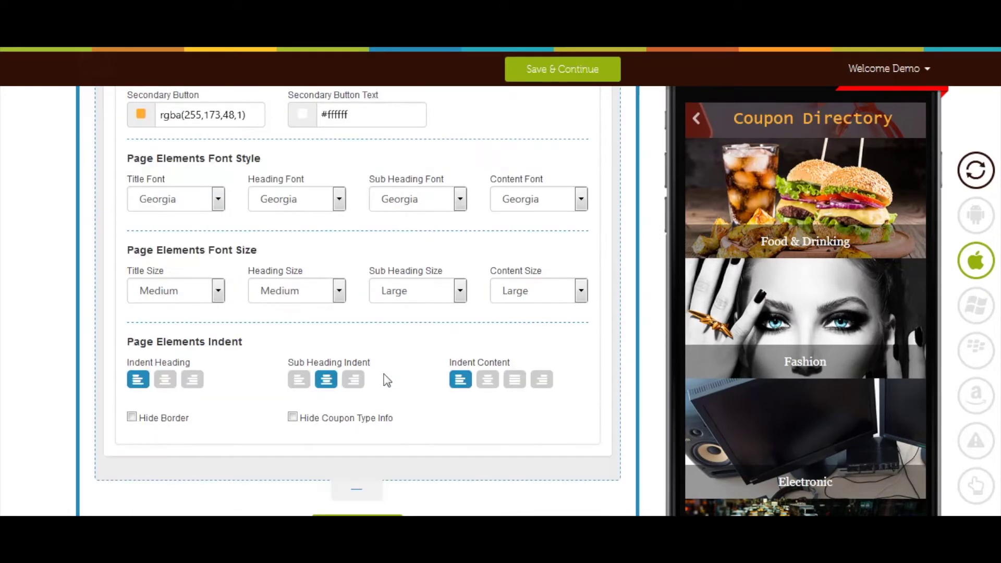
pyautogui.scroll(-2, 386, 380)
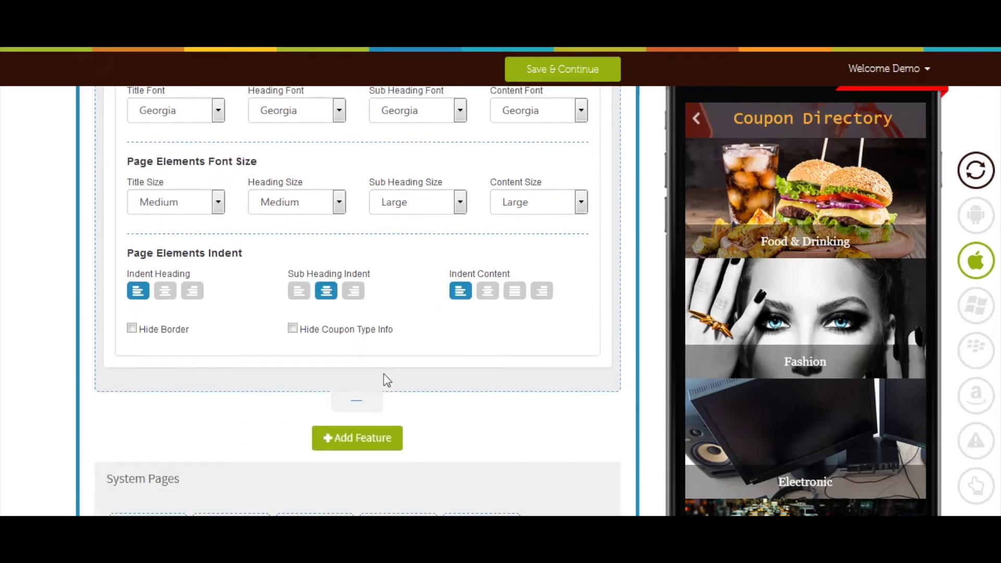
pyautogui.click(293, 328)
pyautogui.click(132, 328)
pyautogui.click(132, 329)
# Return to the top and choose Add Coupon, bringing up the dashboard redirect notice
pyautogui.scroll(10, 303, 349)
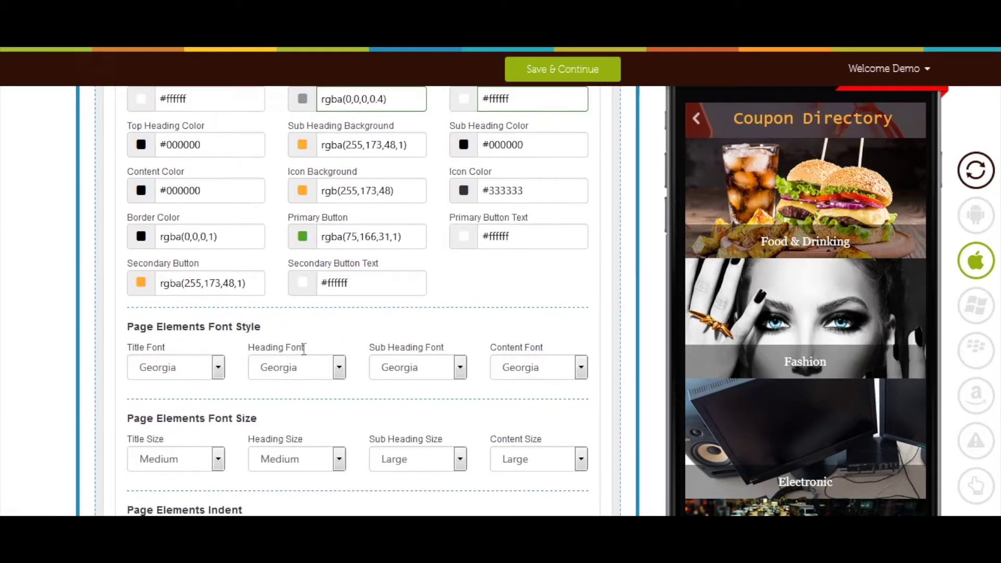
pyautogui.scroll(7, 304, 355)
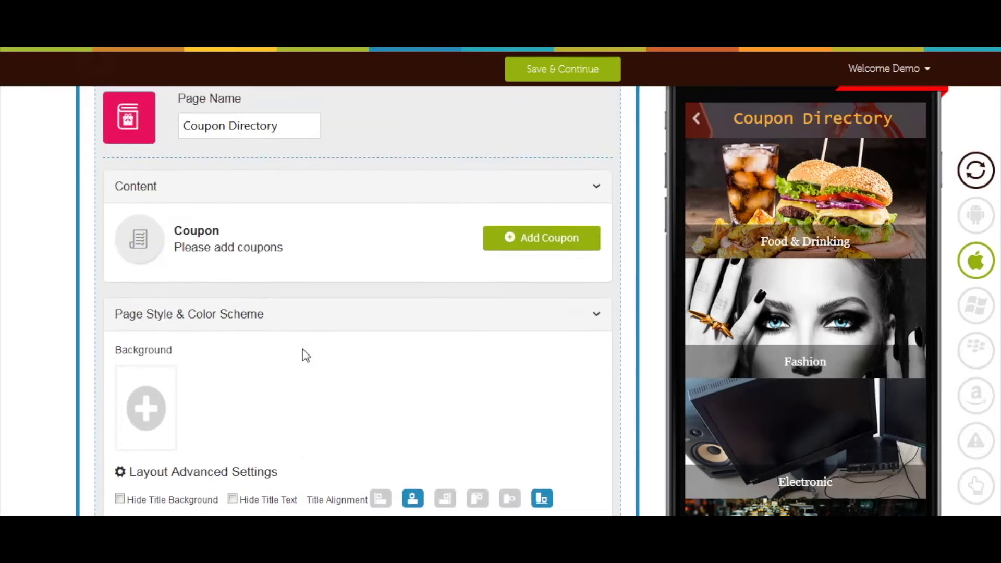
pyautogui.scroll(2, 335, 361)
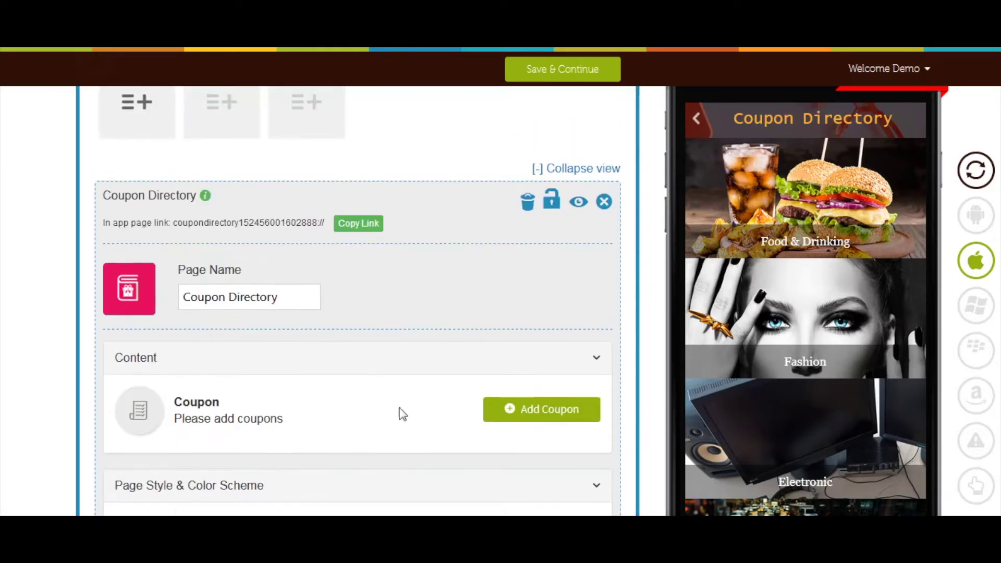
pyautogui.click(544, 418)
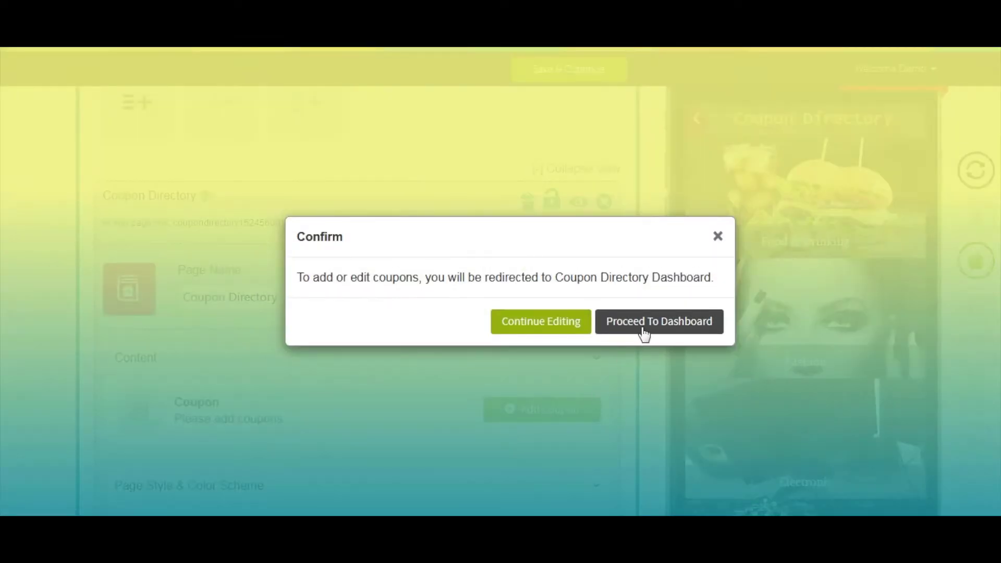
# Proceed to the Coupon Directory dashboard and choose Create Coupon on the Manage Coupon tab
pyautogui.click(642, 328)
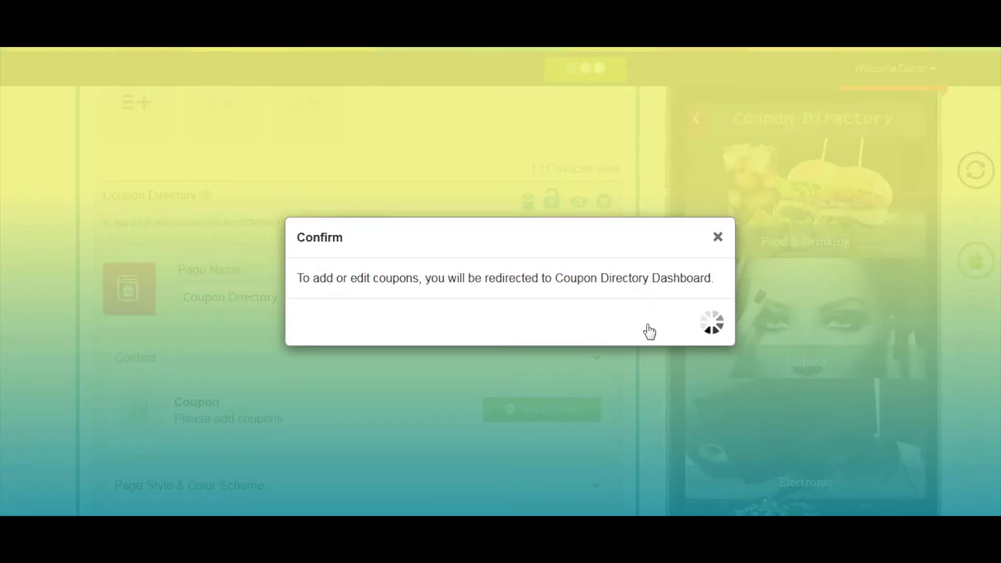
pyautogui.click(649, 328)
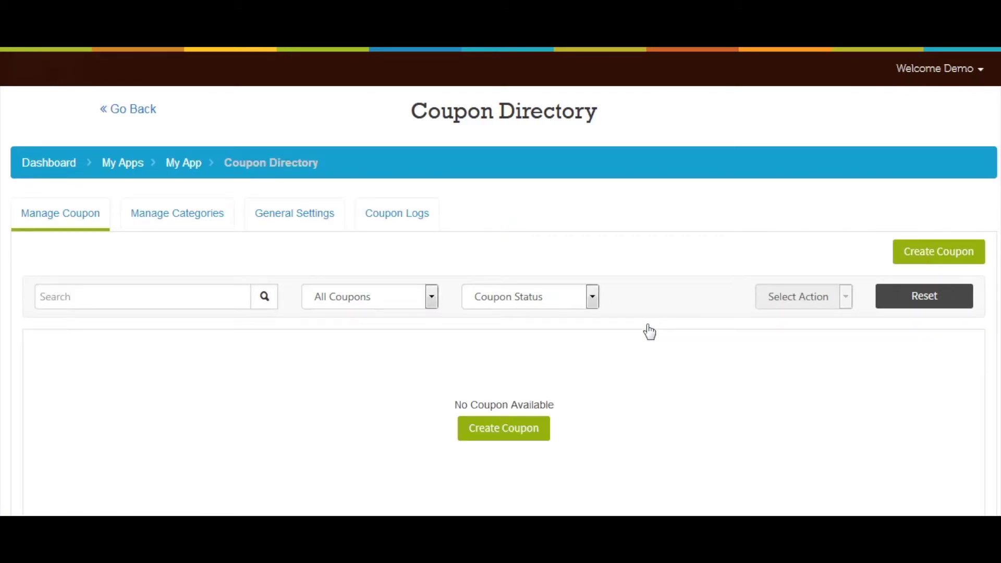
pyautogui.scroll(-1, 649, 332)
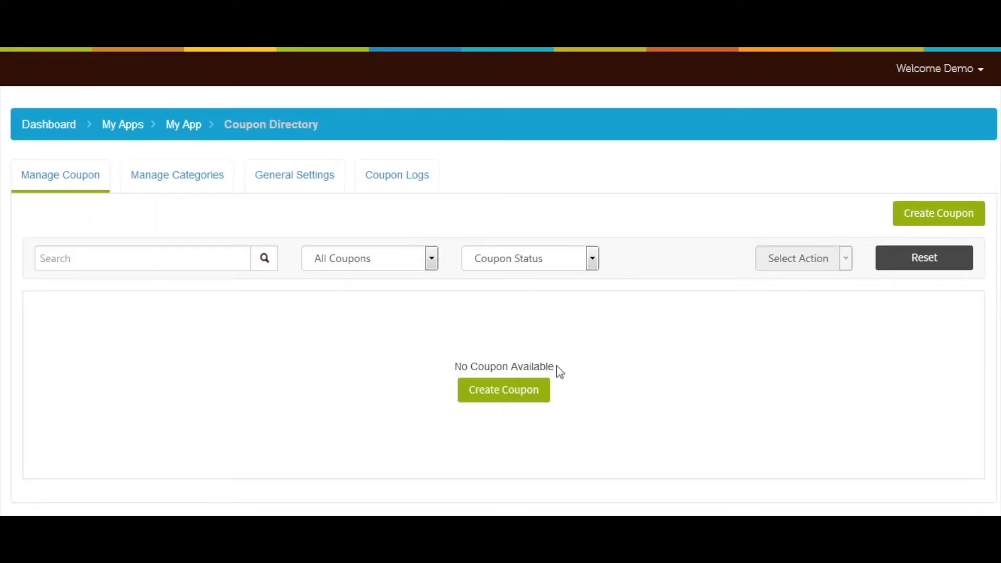
pyautogui.click(514, 396)
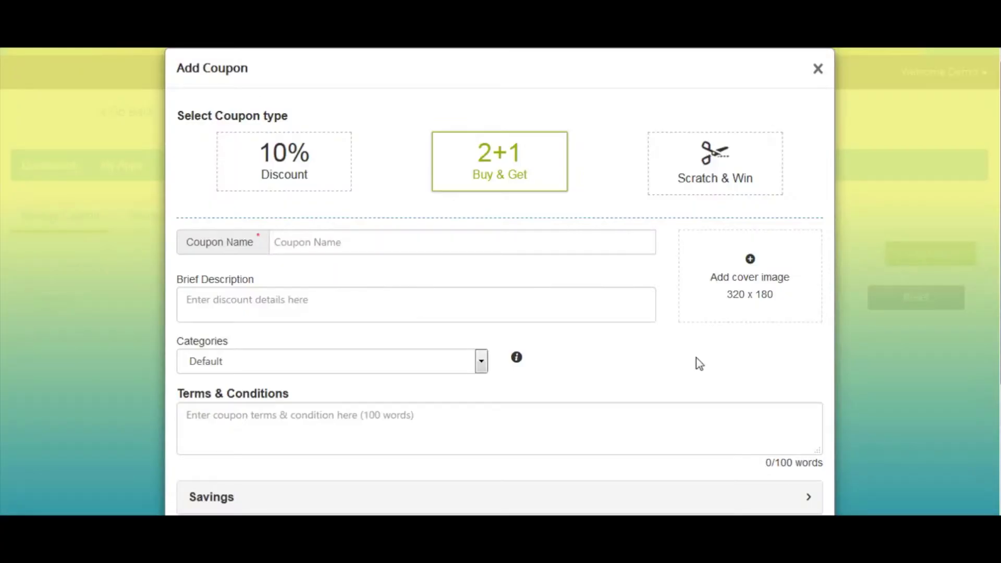
# Choose the 10% Discount type, name the coupon 'Save your money' and paste a brief description
pyautogui.click(241, 173)
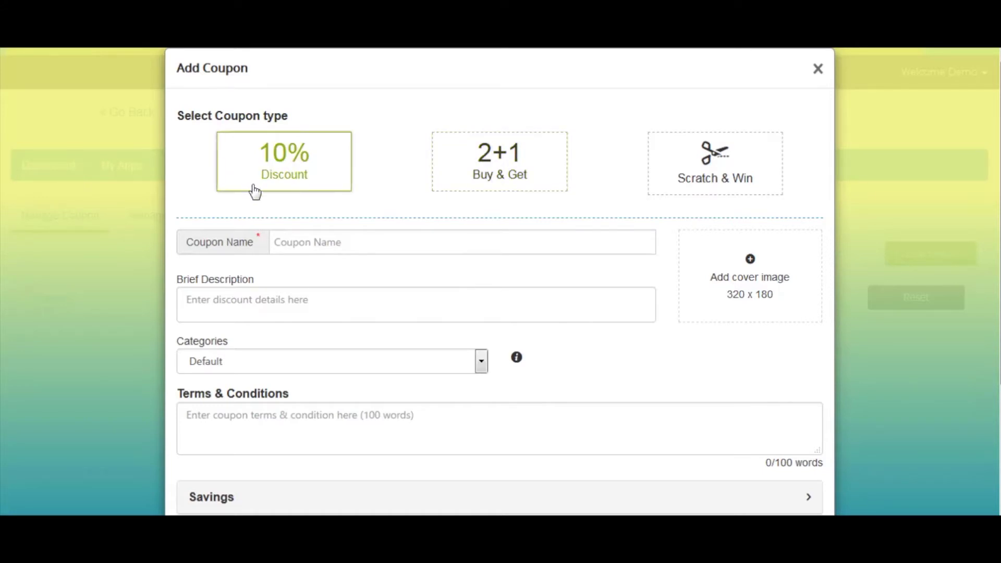
pyautogui.click(304, 246)
pyautogui.write('Save your money')
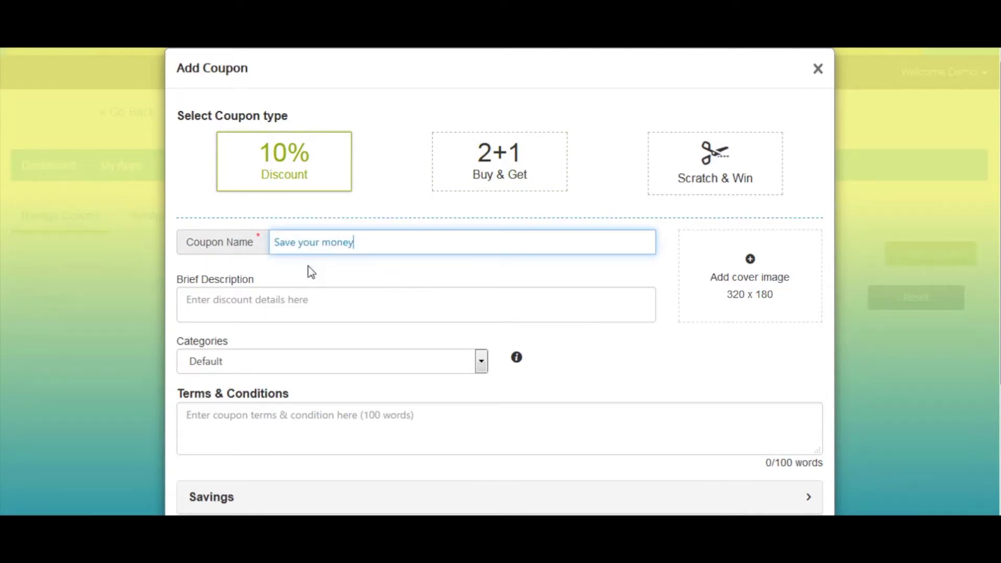
pyautogui.click(324, 297)
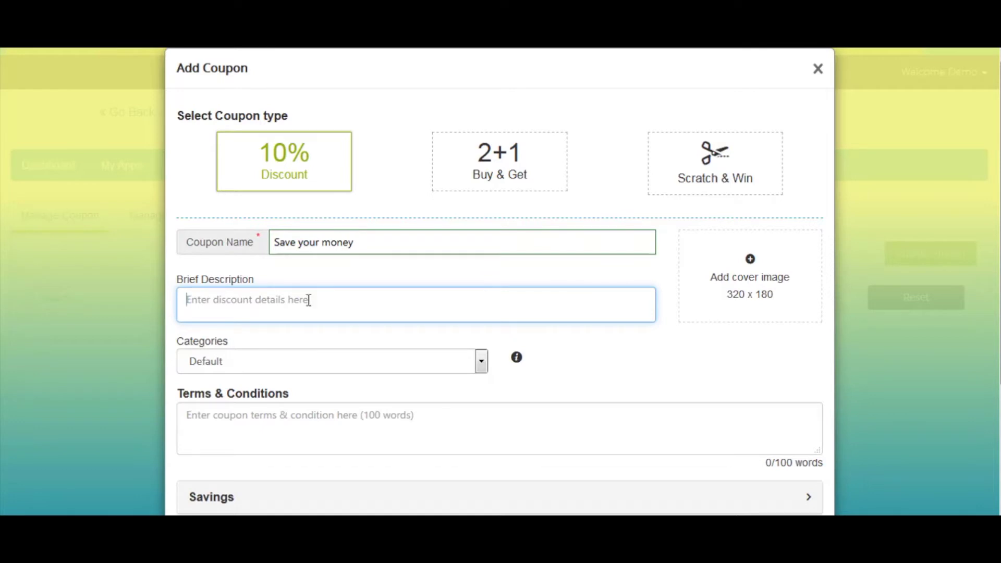
pyautogui.write('Choose from a variety of products on the daily deals and get eye-catching prices that are up to 30%')
pyautogui.click(213, 310)
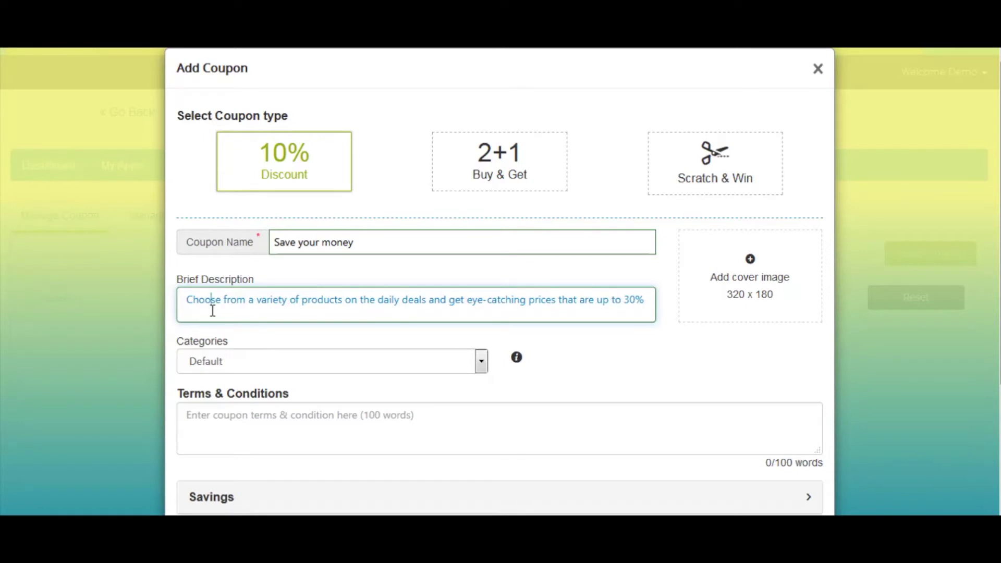
# Keep Default as the coupon category and paste three sentences of Terms & Conditions
pyautogui.scroll(-2, 212, 311)
pyautogui.click(230, 284)
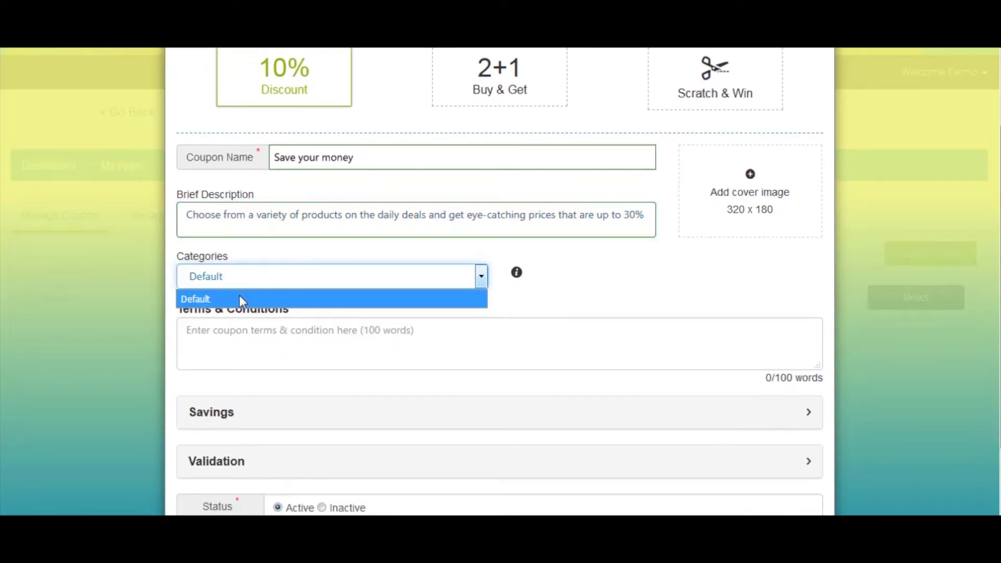
pyautogui.click(240, 296)
pyautogui.moveTo(516, 277)
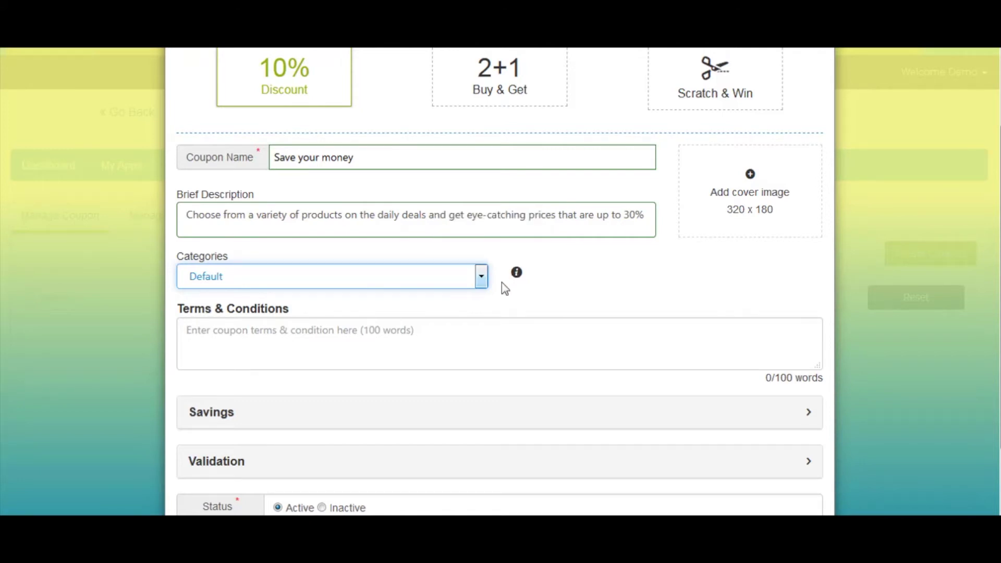
pyautogui.click(231, 343)
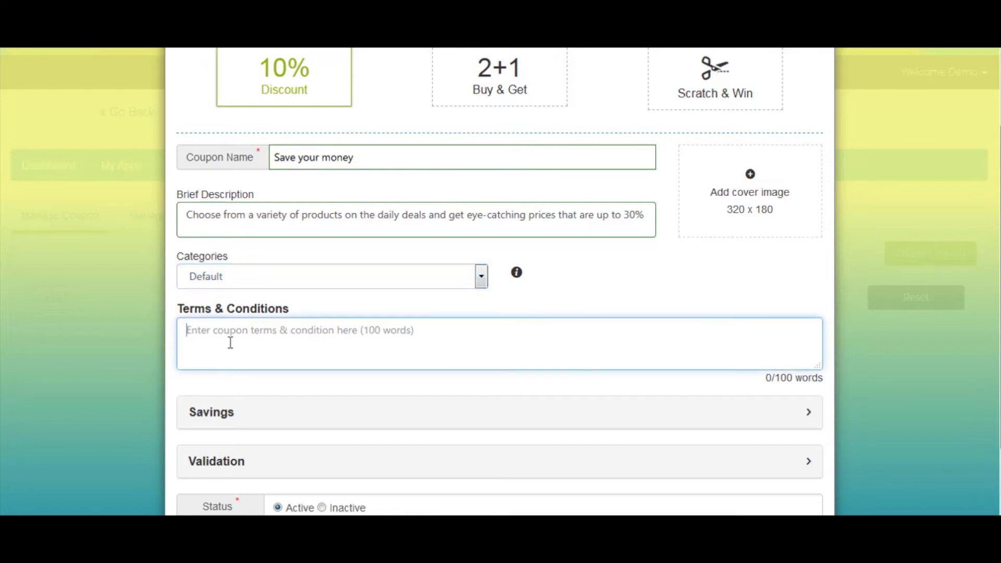
pyautogui.scroll(-2, 230, 342)
pyautogui.write('This voucher is valid until Six months from the date of issuance, and can be redeemed at any Apparel Group stores in UAE. This voucher is non-refundable and cannot be exchanged for cash in part or full and is valid for a single transaction only.')
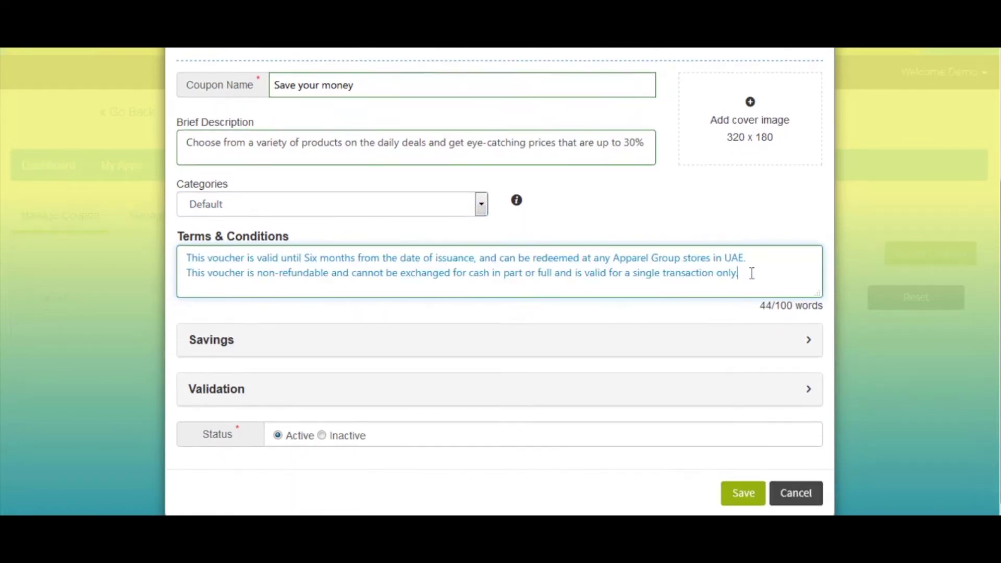
pyautogui.press('Return')
pyautogui.write('This voucher is not valid during sale or in conjunction with any special promotion.')
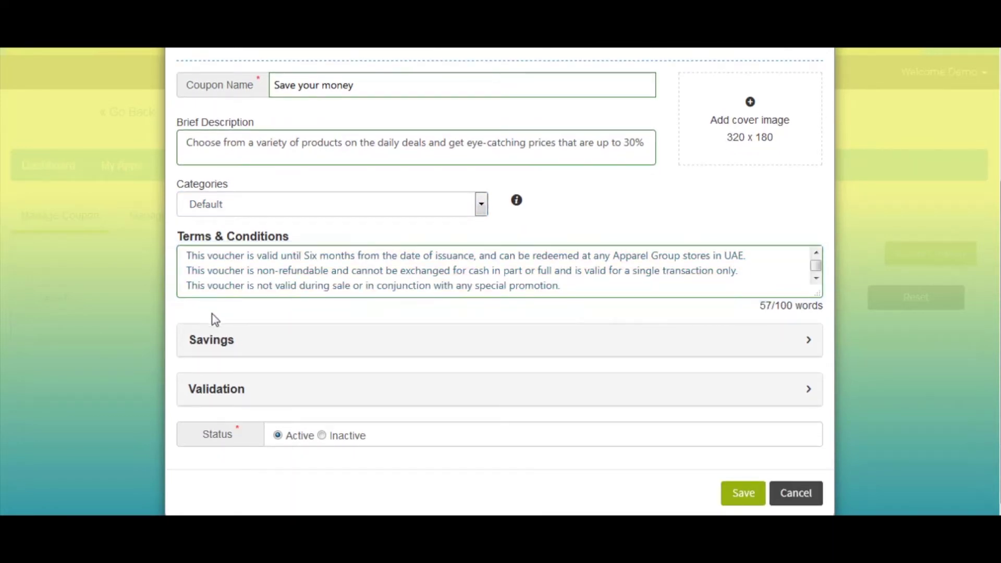
# Expand the savings settings, keep a percentage discount, and set it to 30
pyautogui.click(259, 340)
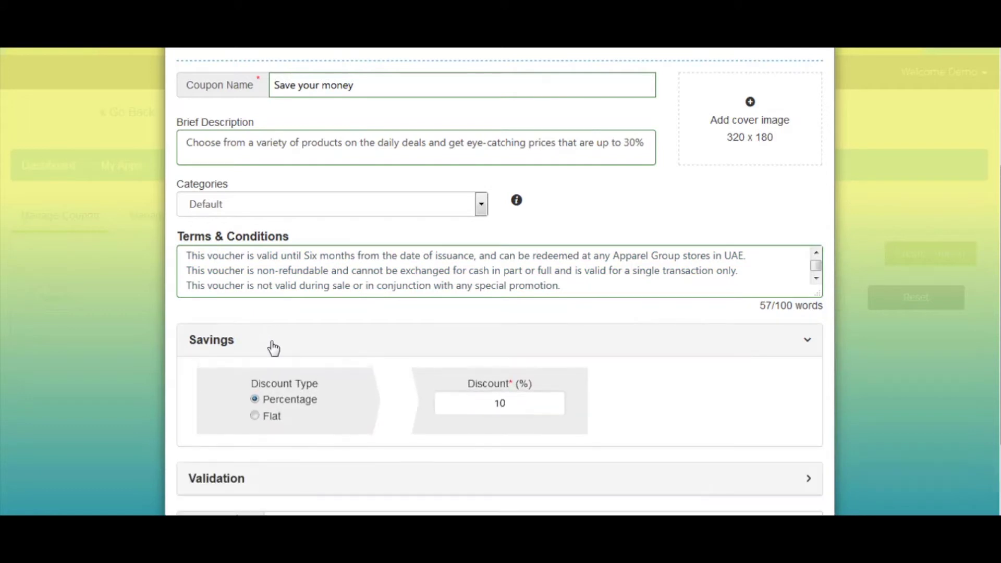
pyautogui.scroll(-2, 273, 348)
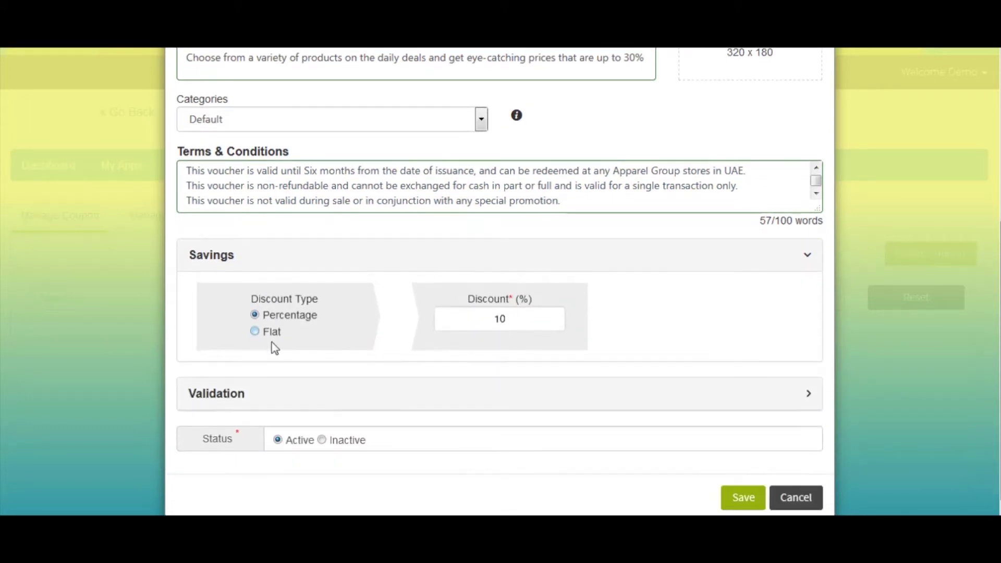
pyautogui.click(259, 334)
pyautogui.click(255, 315)
pyautogui.click(535, 328)
pyautogui.press('BackSpace')
pyautogui.press('BackSpace')
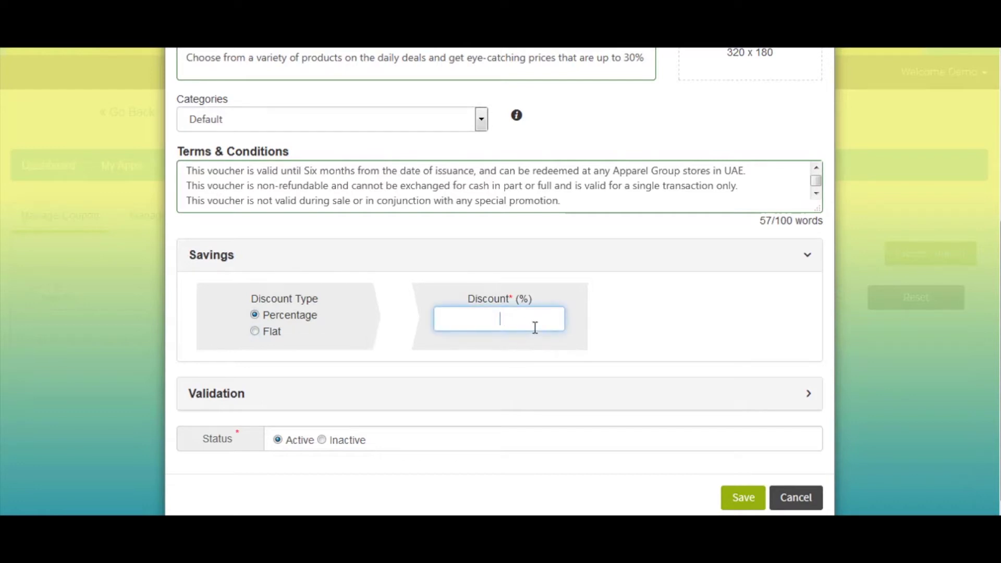
pyautogui.write('3')
pyautogui.write('0')
# Expand the Validation settings showing Promo Code with a generated coupon code
pyautogui.scroll(-1, 495, 365)
pyautogui.click(475, 393)
pyautogui.scroll(-2, 475, 393)
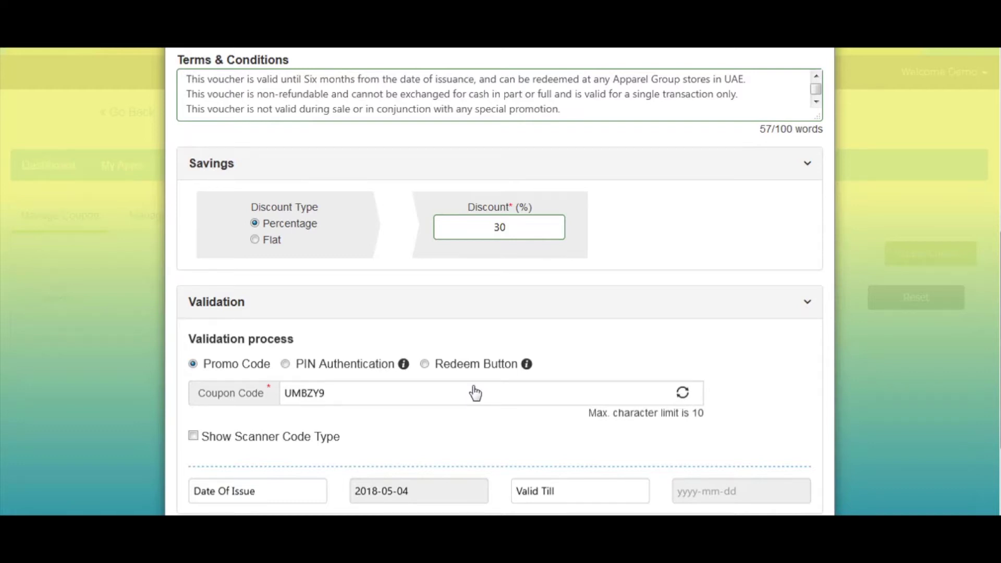
pyautogui.scroll(-2, 475, 393)
# Replace the generated coupon code with 'qwee4'
pyautogui.click(373, 292)
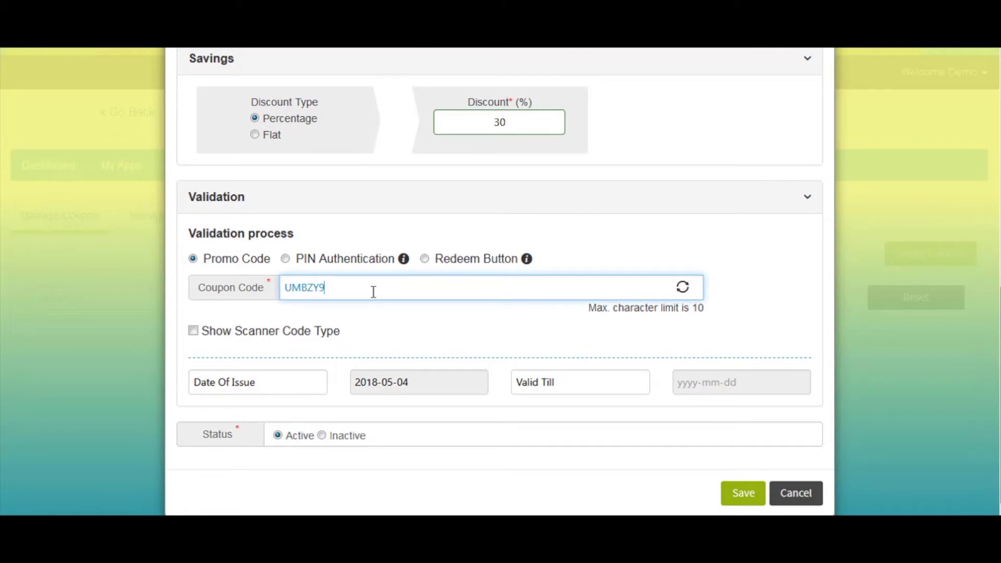
pyautogui.press('BackSpace')
pyautogui.press('BackSpace')
pyautogui.press('BackSpace')
pyautogui.press('BackSpace')
pyautogui.press('BackSpace')
pyautogui.press('BackSpace')
pyautogui.write('qwee4')
# Try PIN Authentication and Redeem Button validation, keeping the coupon type reusable
pyautogui.click(285, 260)
pyautogui.click(307, 288)
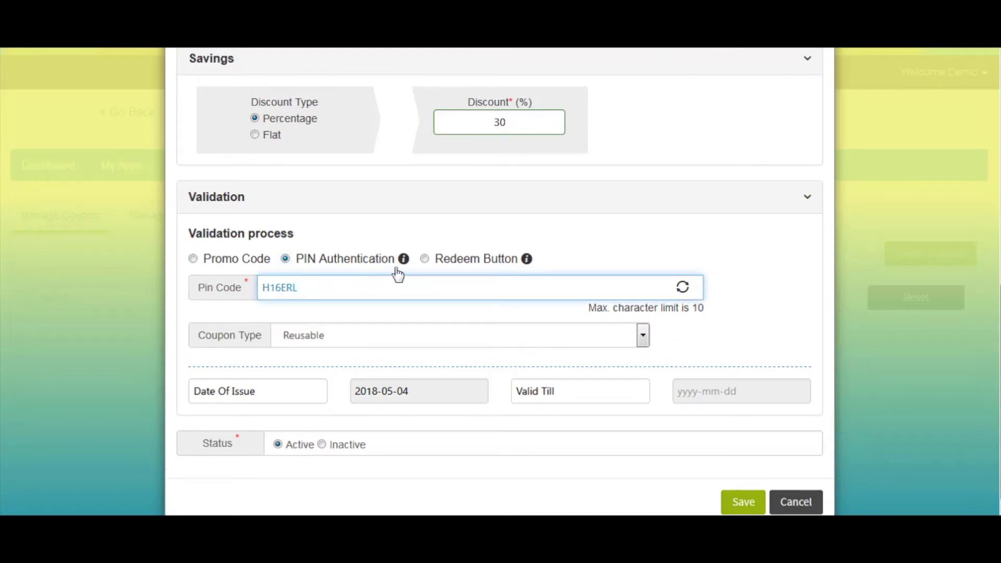
pyautogui.moveTo(406, 266)
pyautogui.click(397, 317)
pyautogui.click(394, 334)
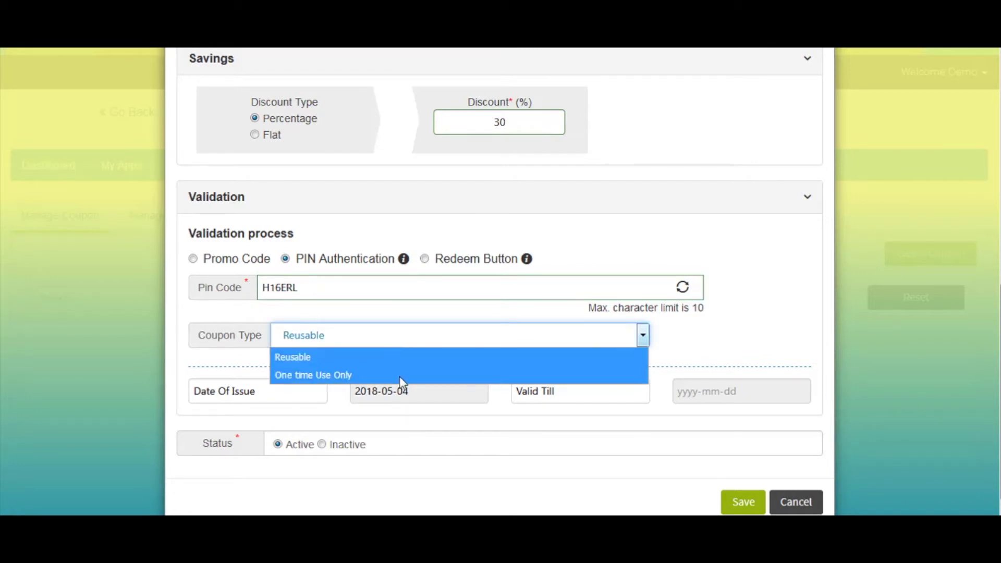
pyautogui.click(420, 315)
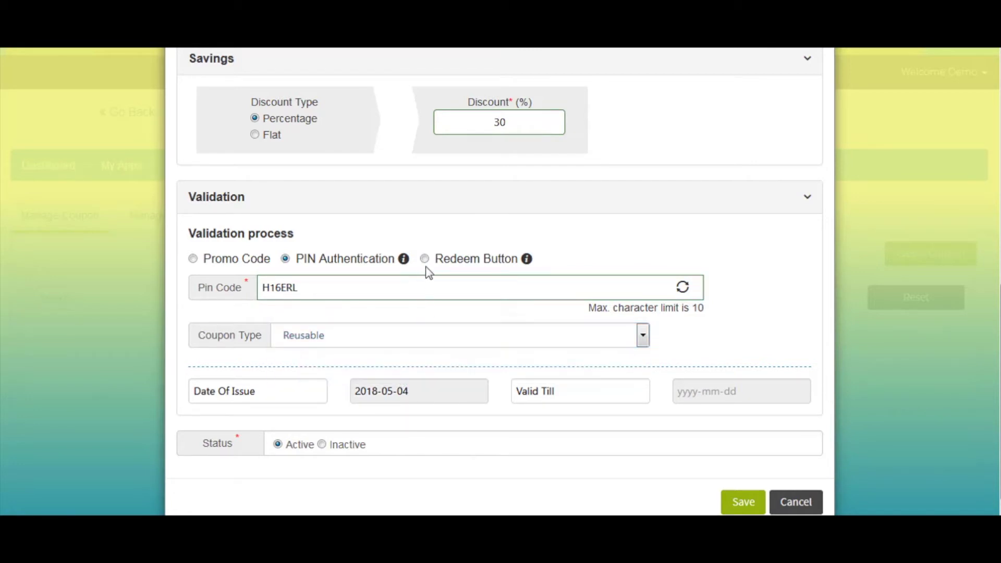
pyautogui.click(425, 258)
pyautogui.moveTo(534, 296)
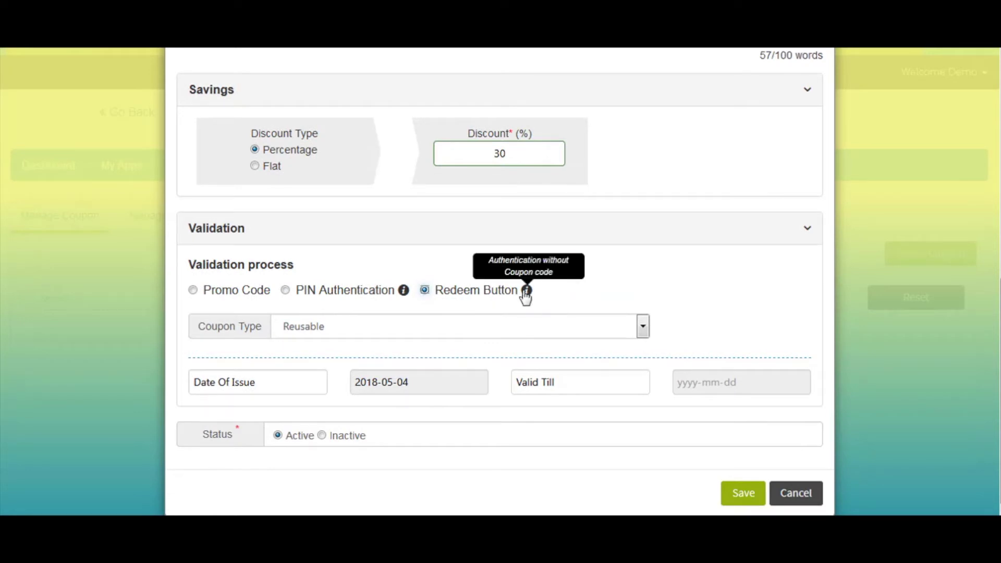
pyautogui.click(512, 327)
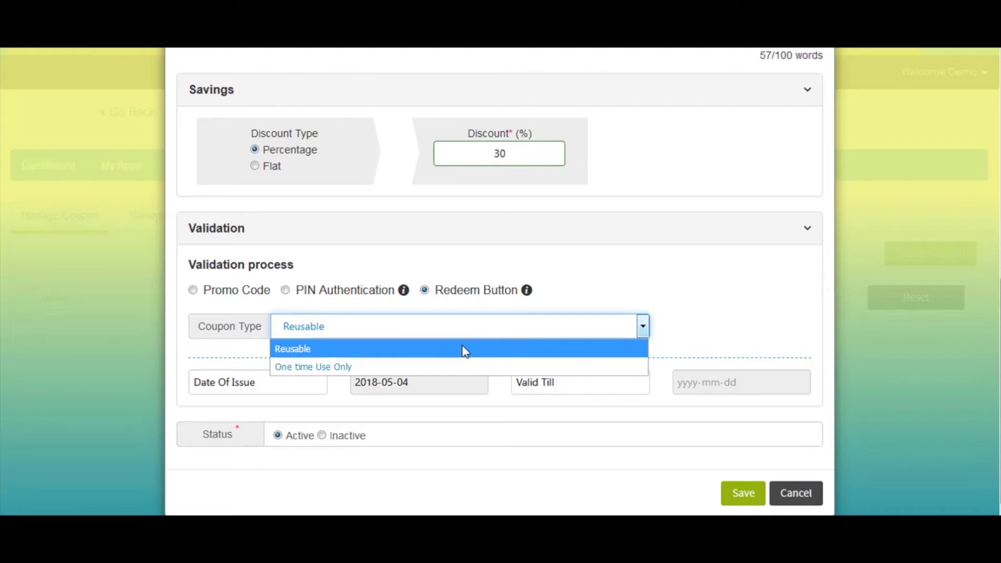
# Switch back to Promo Code, enable Show Scanner Code Type and choose QR Code
pyautogui.click(193, 291)
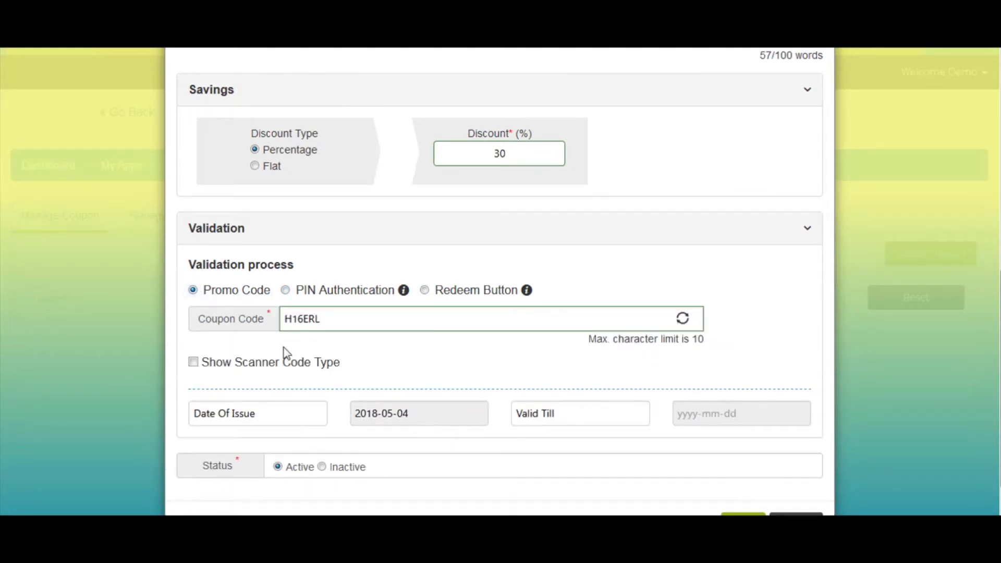
pyautogui.click(371, 322)
pyautogui.click(328, 360)
pyautogui.scroll(-1, 301, 352)
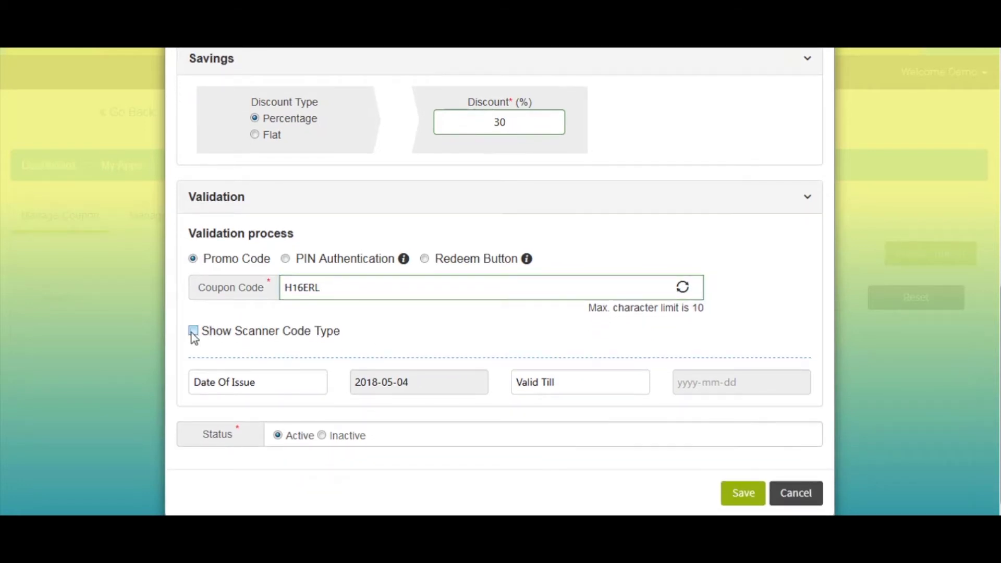
pyautogui.click(193, 331)
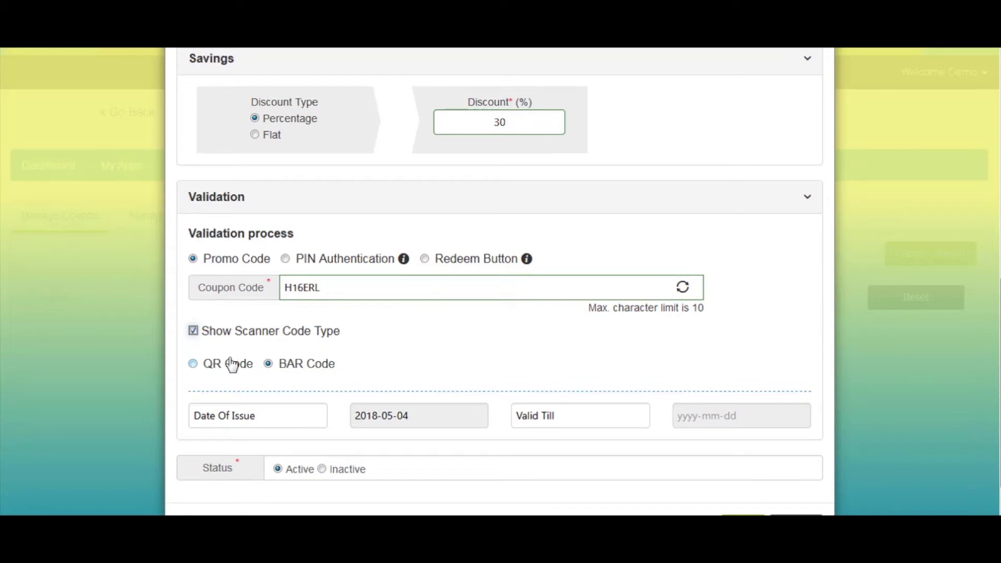
pyautogui.scroll(-1, 235, 361)
pyautogui.click(193, 331)
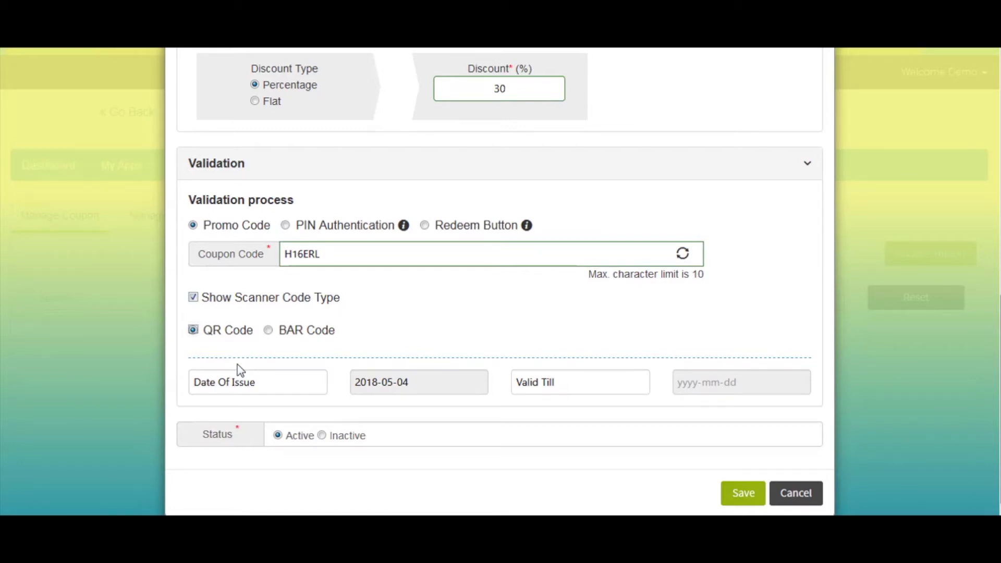
# Set the issue date to May 5 and the valid-till date to 31 May 2018
pyautogui.click(280, 385)
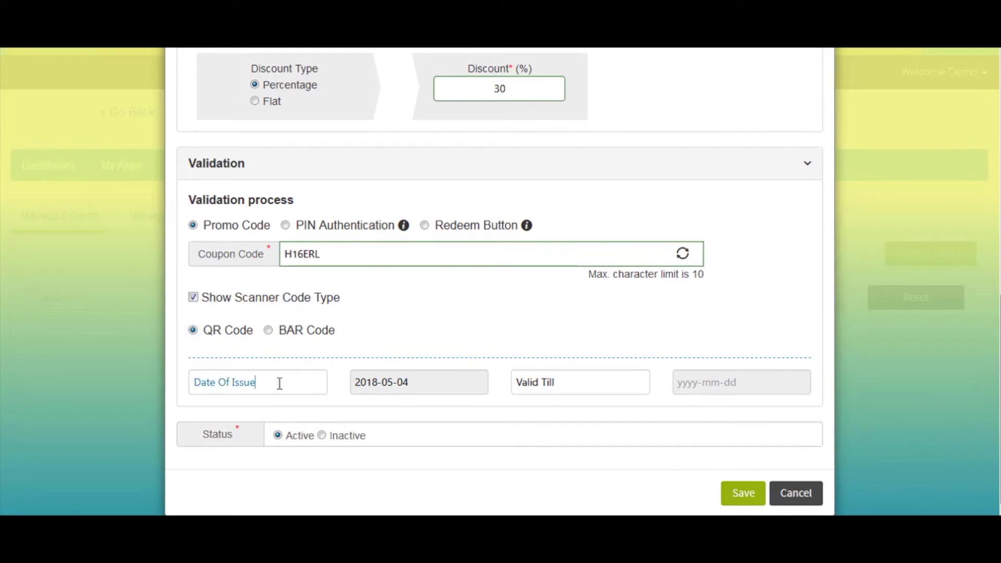
pyautogui.click(430, 387)
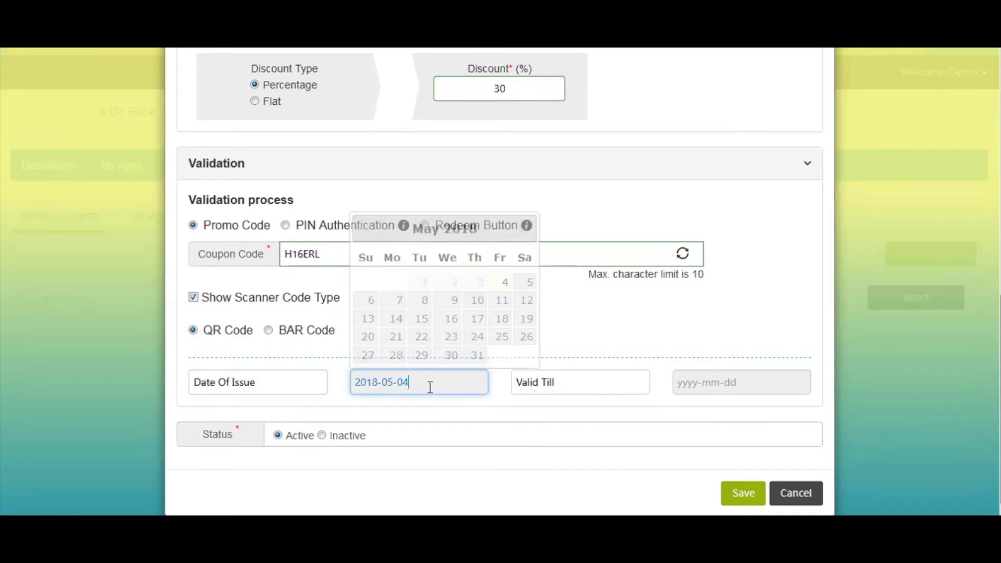
pyautogui.click(524, 285)
pyautogui.click(728, 391)
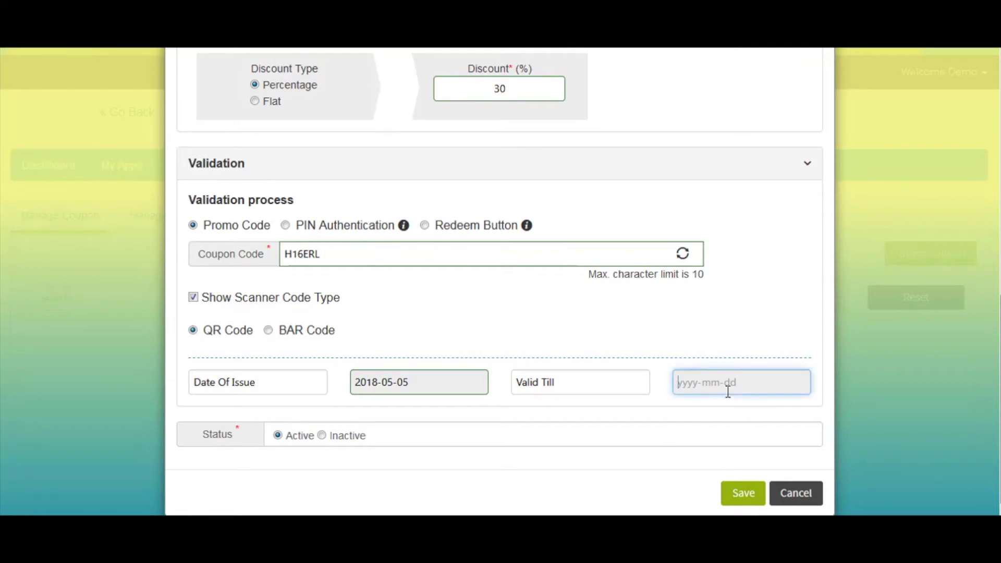
pyautogui.click(799, 356)
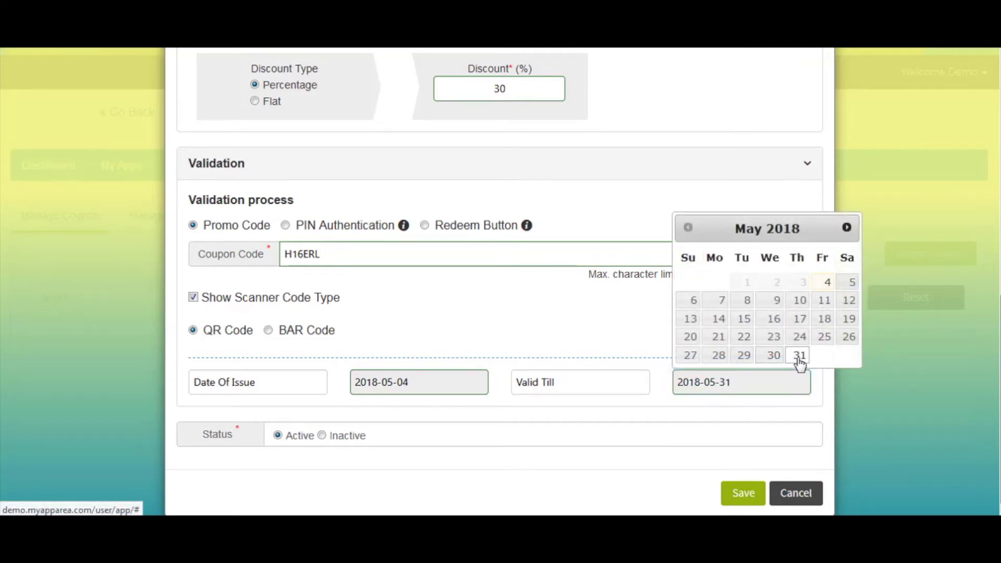
# Keep the coupon status Active and save the Save your money coupon
pyautogui.click(323, 437)
pyautogui.click(279, 436)
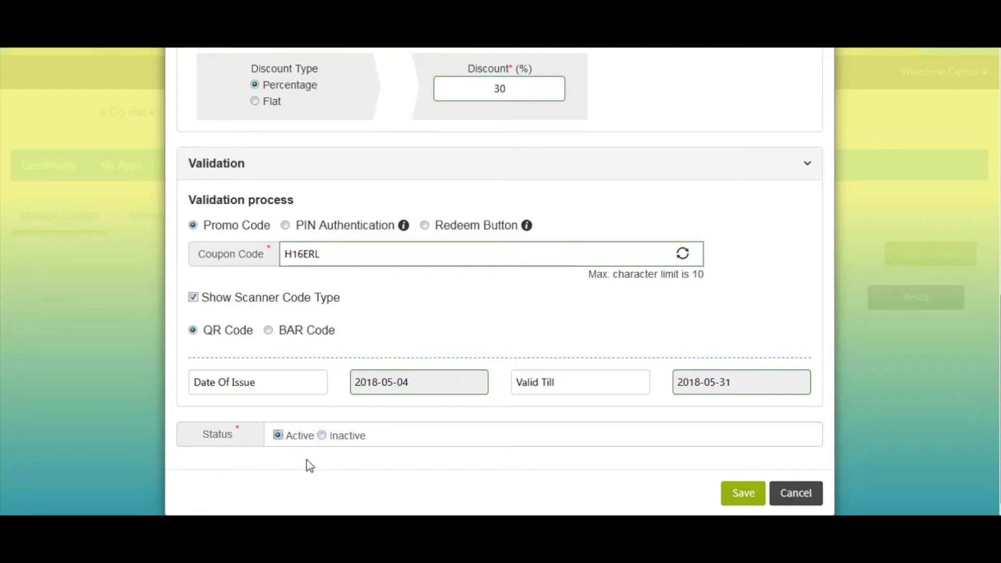
pyautogui.click(742, 496)
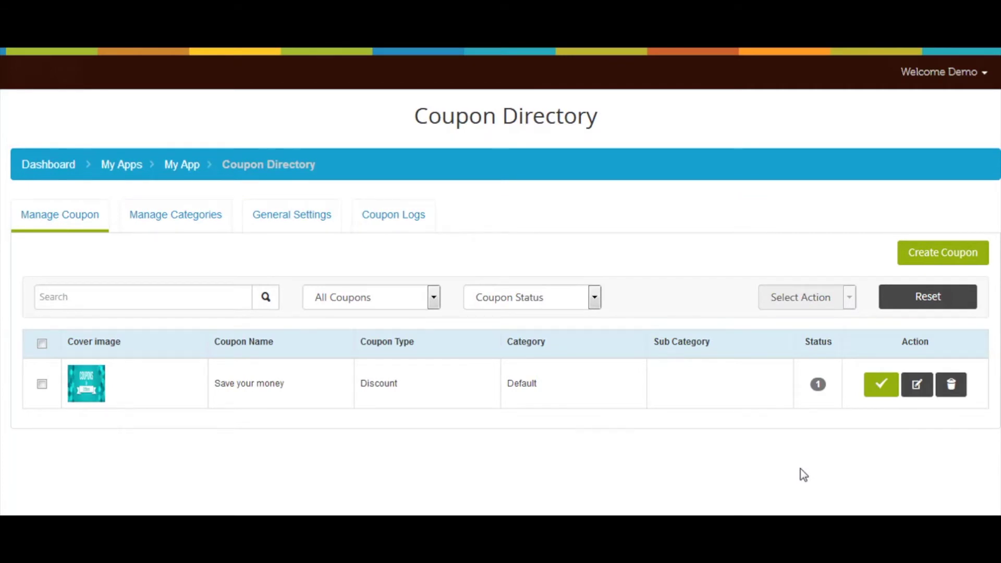
pyautogui.click(937, 255)
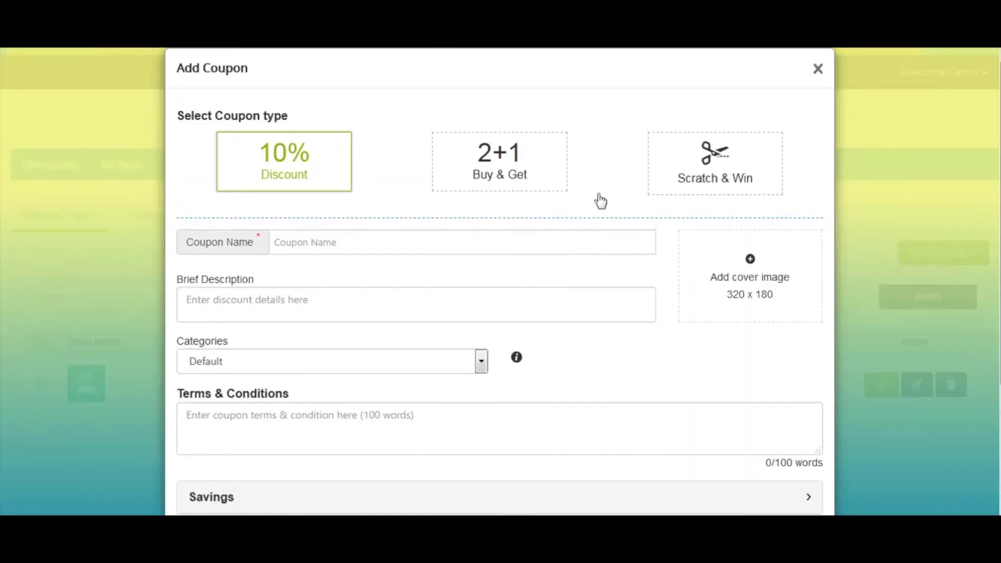
# Choose the 2+1 Buy & Get coupon type and name the coupon 'Buy & Get'
pyautogui.click(518, 179)
pyautogui.click(423, 243)
pyautogui.write('Buy & Get')
pyautogui.click(264, 314)
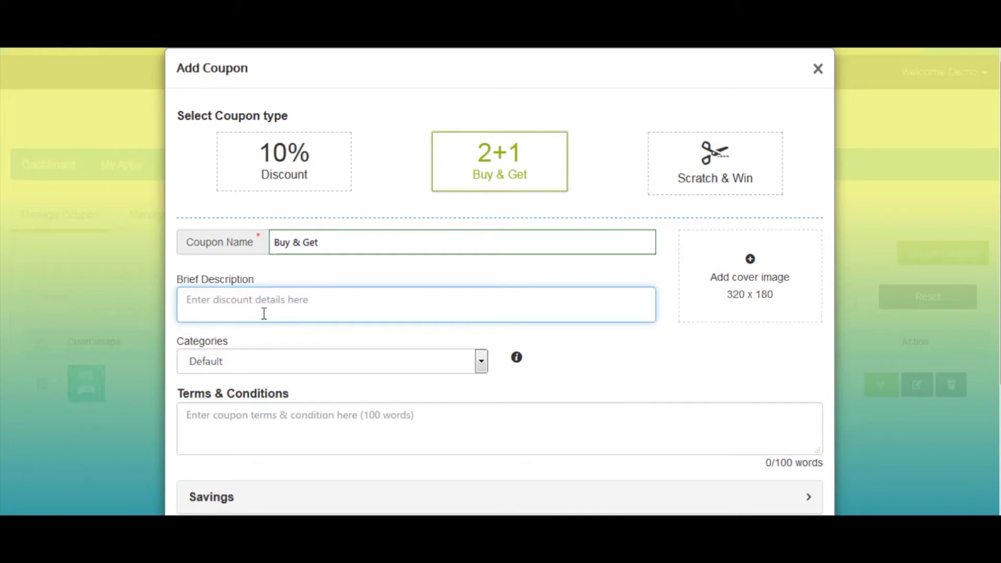
pyautogui.scroll(-3, 265, 314)
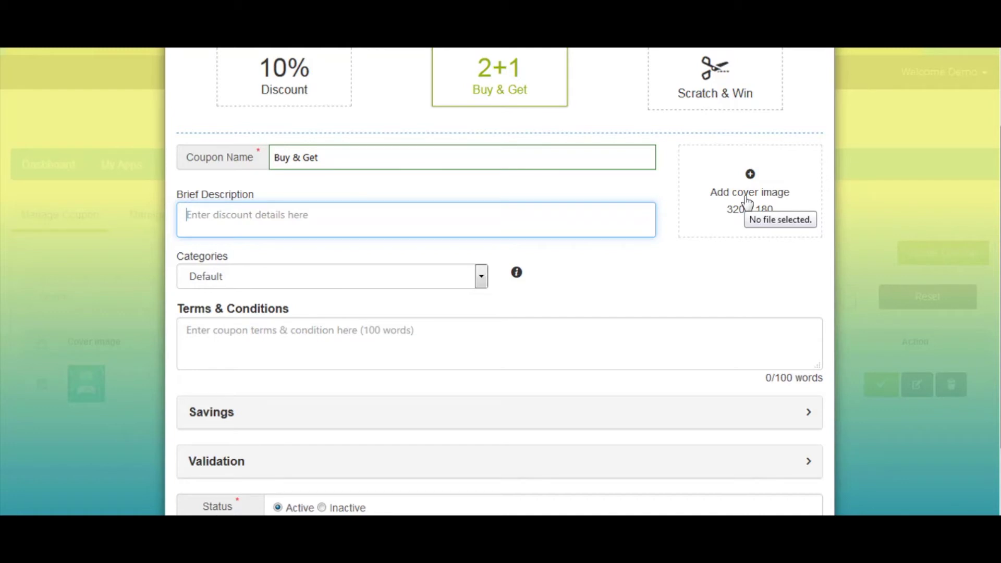
pyautogui.click(480, 280)
pyautogui.click(426, 340)
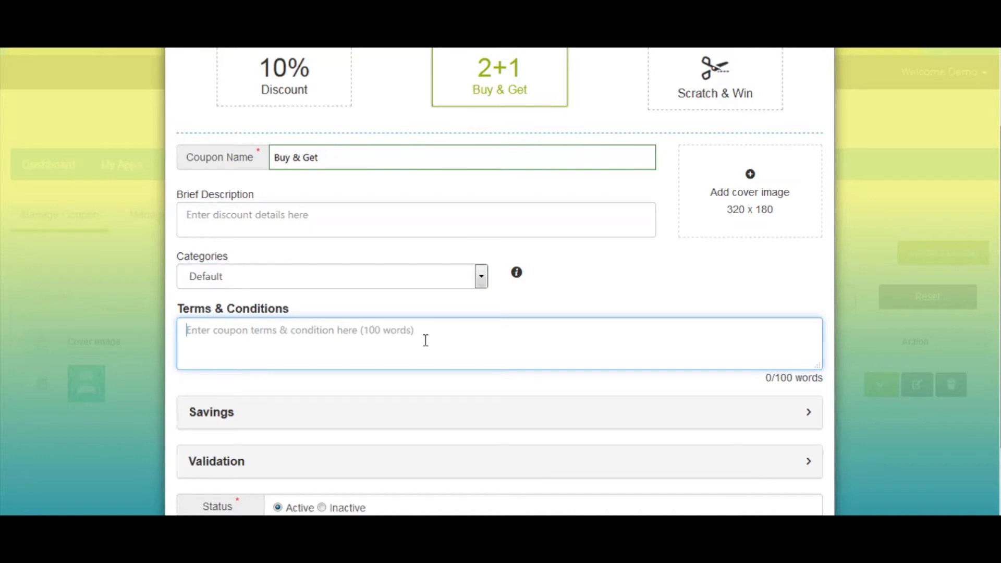
pyautogui.scroll(-2, 425, 340)
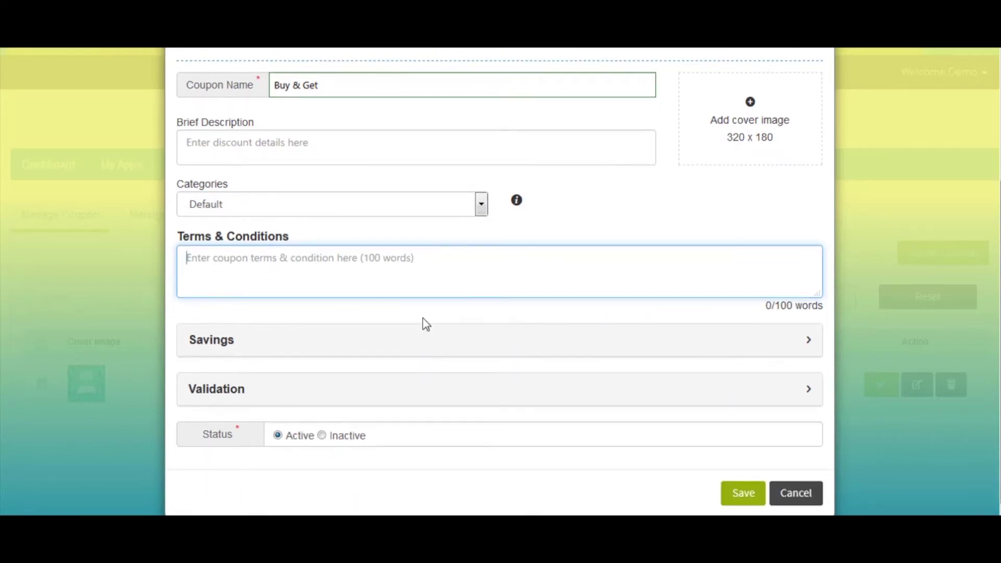
pyautogui.click(424, 342)
# Change the Buy quantity from 2 to 3, leaving Get at 1
pyautogui.scroll(-2, 424, 342)
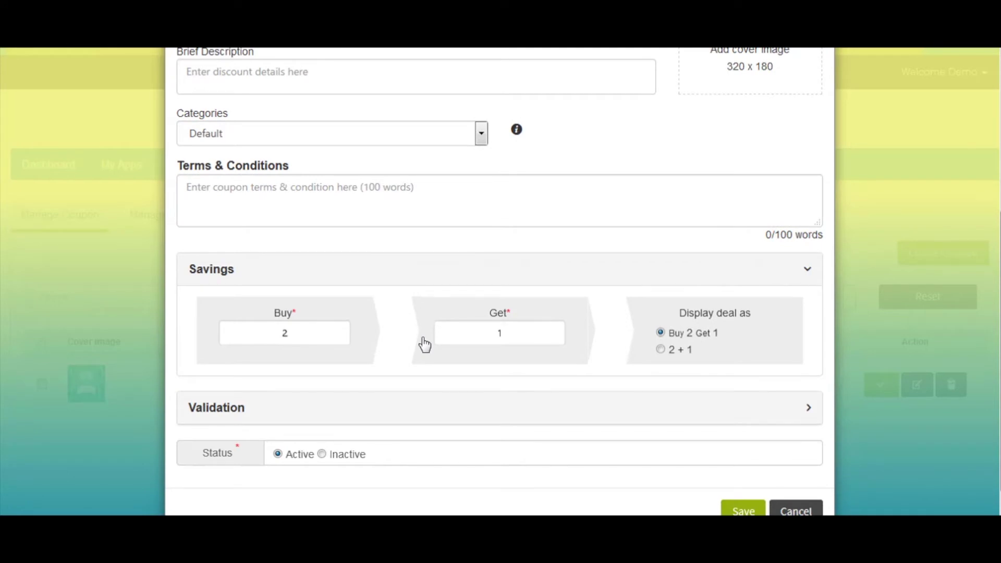
pyautogui.scroll(-1, 426, 344)
pyautogui.click(316, 319)
pyautogui.press('BackSpace')
pyautogui.write('3')
pyautogui.click(530, 320)
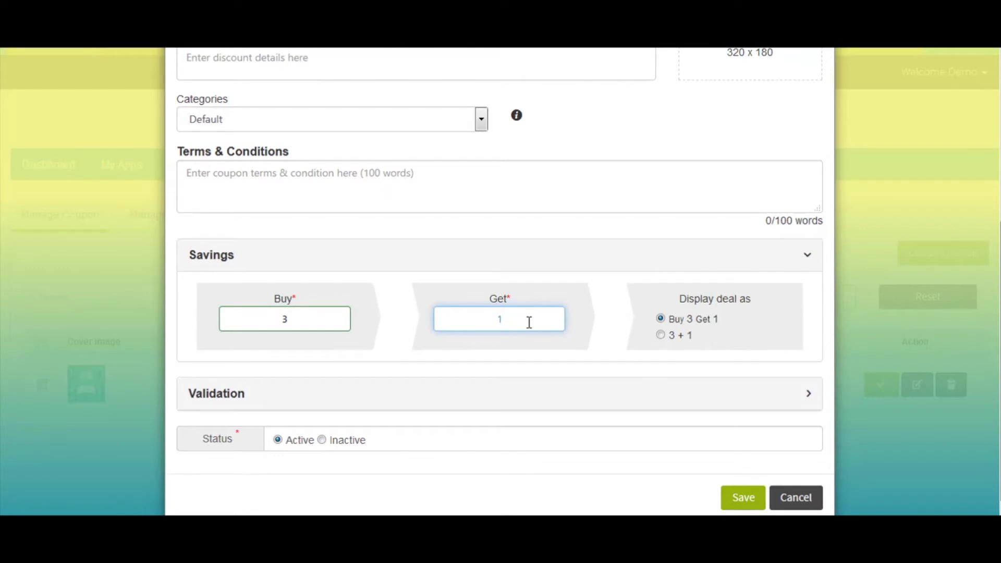
pyautogui.scroll(-1, 834, 317)
pyautogui.click(698, 358)
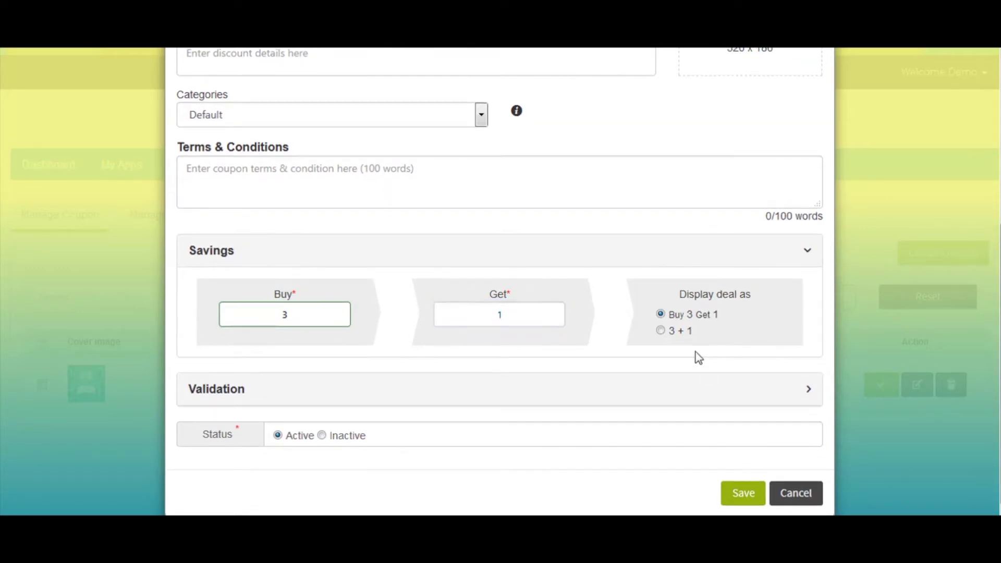
# Display the deal as 'Buy 3 Get 1'
pyautogui.click(660, 330)
pyautogui.click(660, 314)
pyautogui.click(626, 394)
pyautogui.scroll(-3, 626, 394)
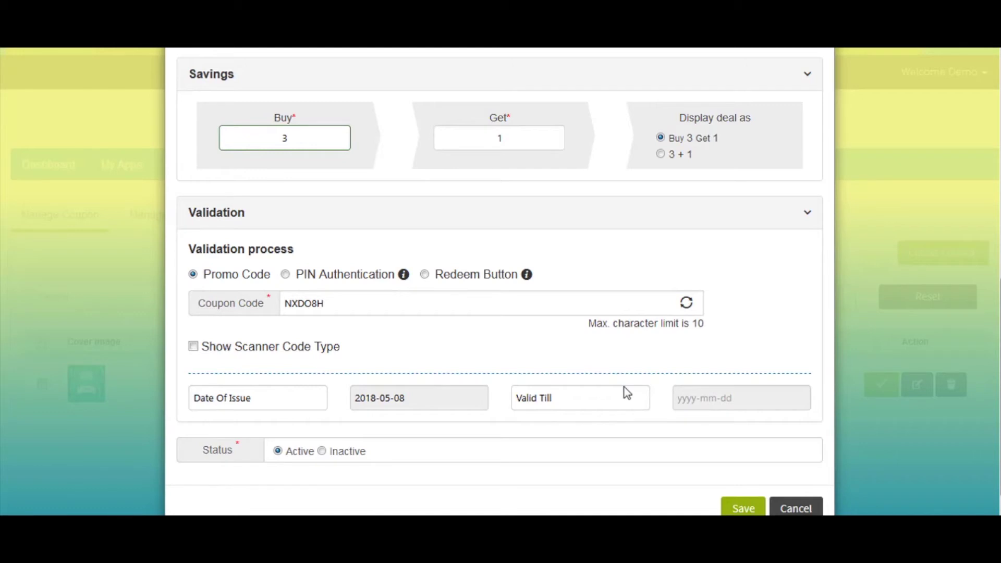
# Validate the coupon by Promo Code, showing a BAR Code as the scanner code type
pyautogui.scroll(-1, 573, 360)
pyautogui.click(369, 286)
pyautogui.click(285, 259)
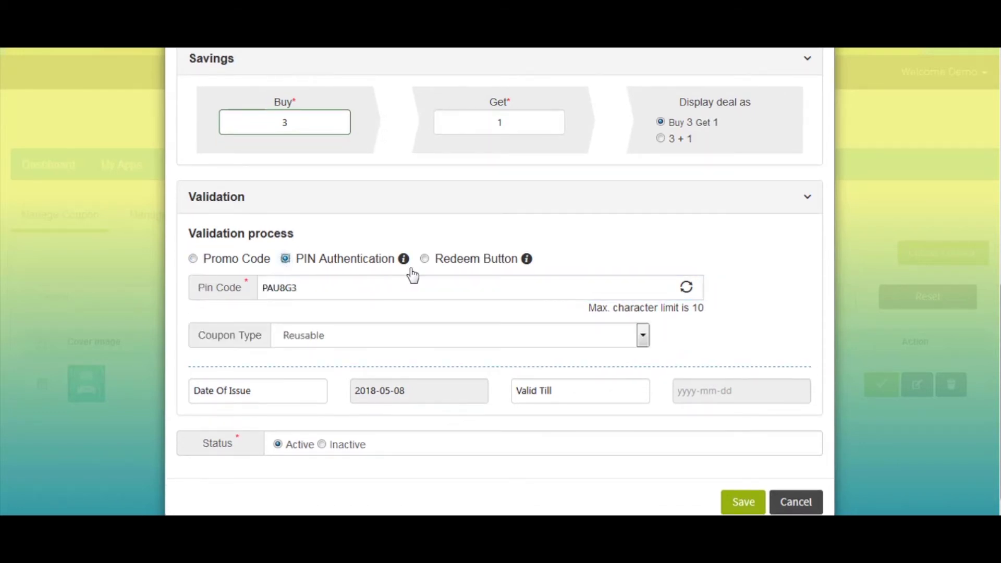
pyautogui.click(424, 259)
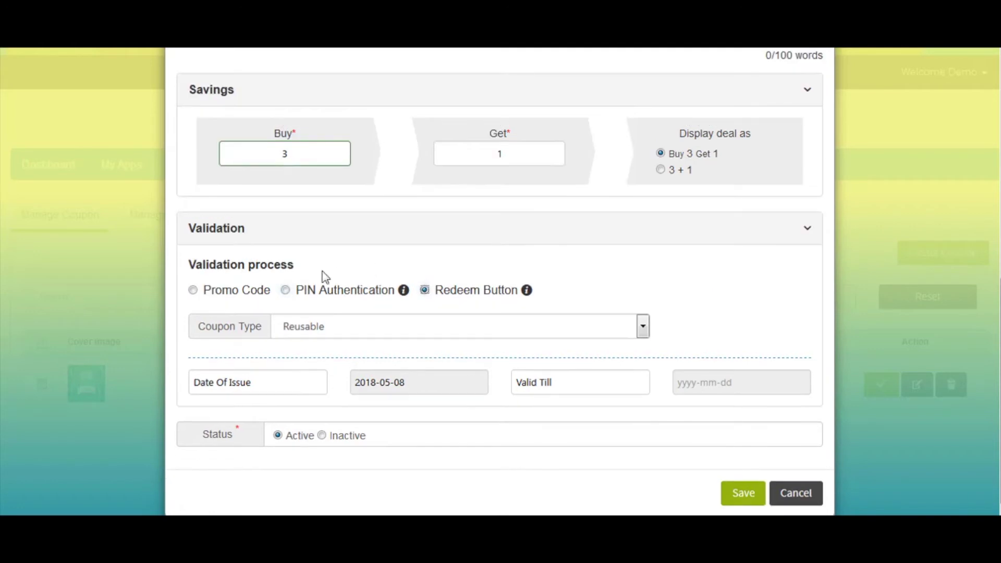
pyautogui.click(193, 290)
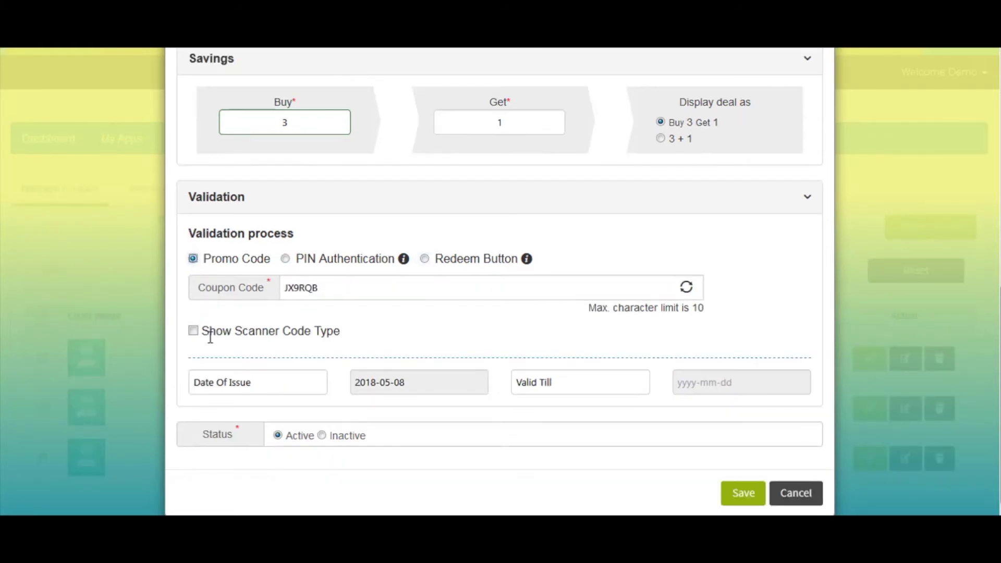
pyautogui.click(197, 333)
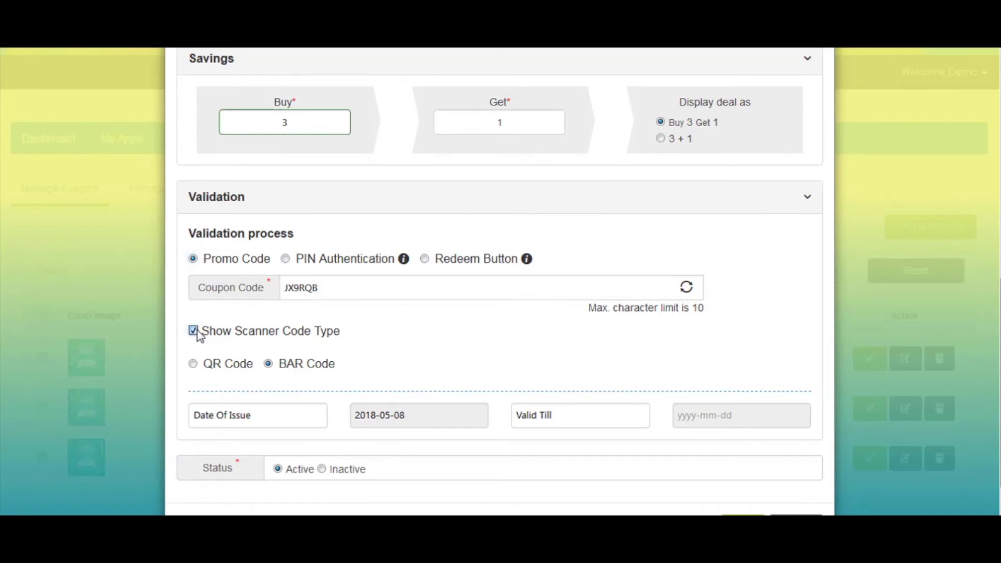
pyautogui.scroll(-1, 217, 353)
pyautogui.click(193, 330)
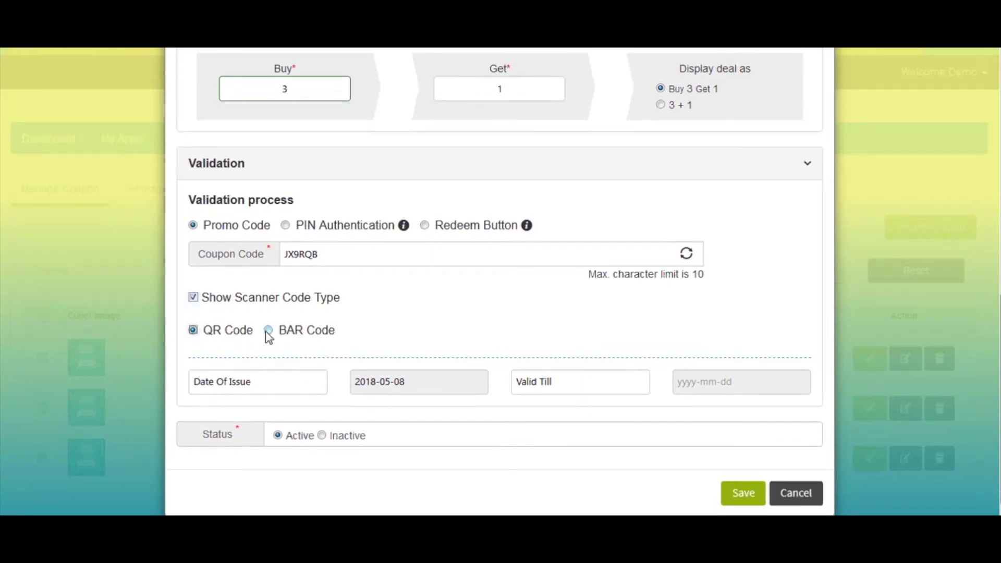
pyautogui.click(267, 331)
# Set the valid-till date to 29 May 2018 and save the Buy & Get coupon
pyautogui.click(447, 386)
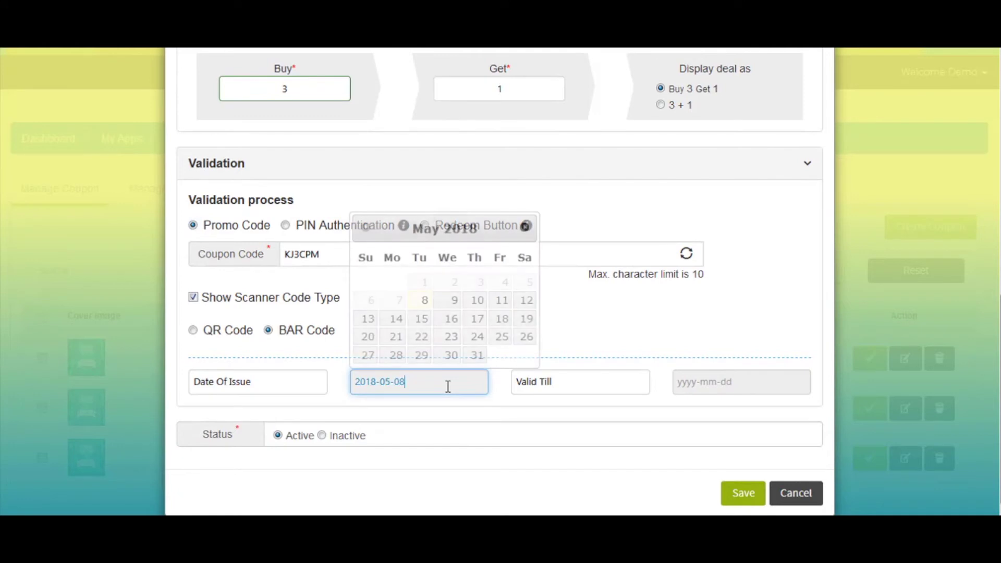
pyautogui.click(716, 388)
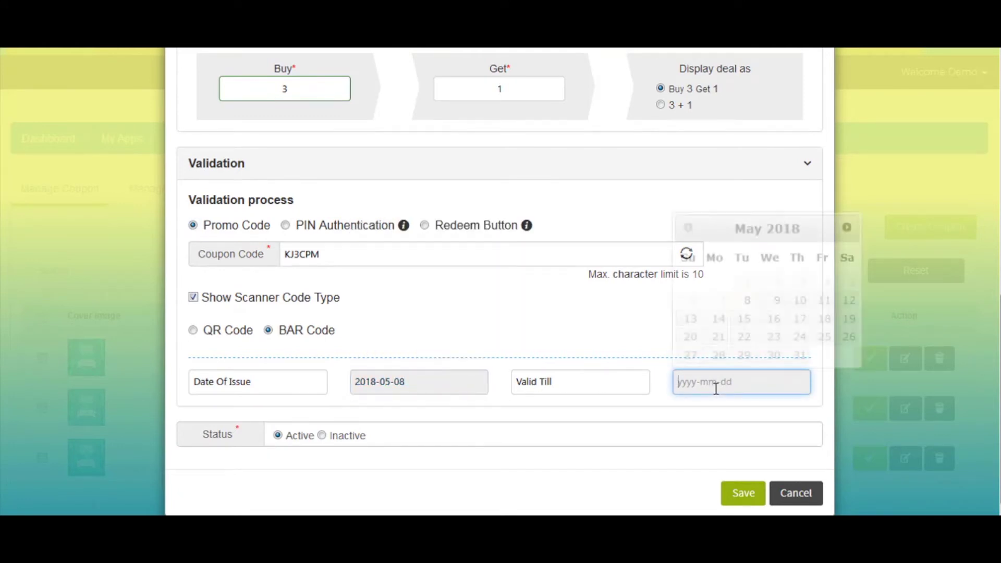
pyautogui.click(743, 355)
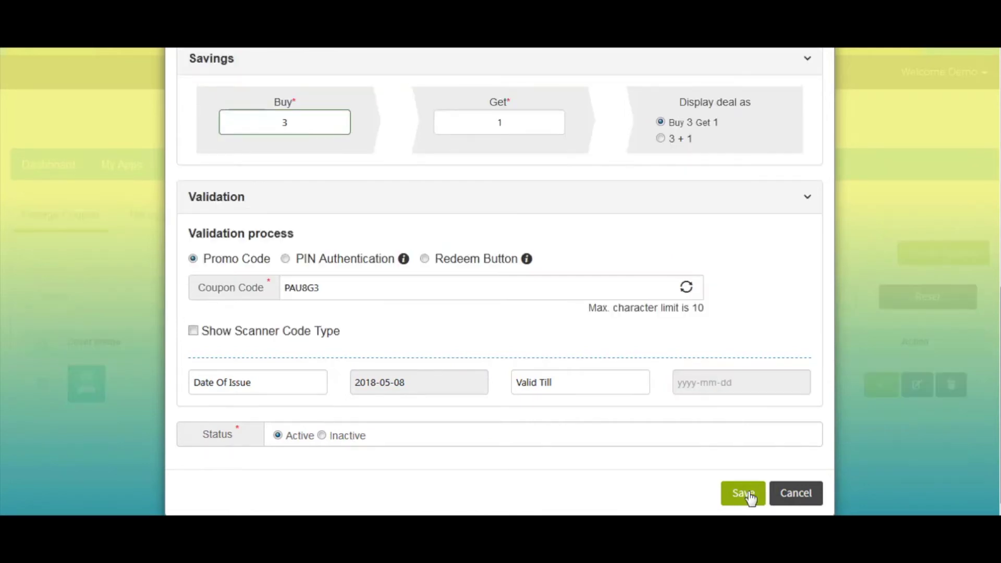
pyautogui.click(743, 493)
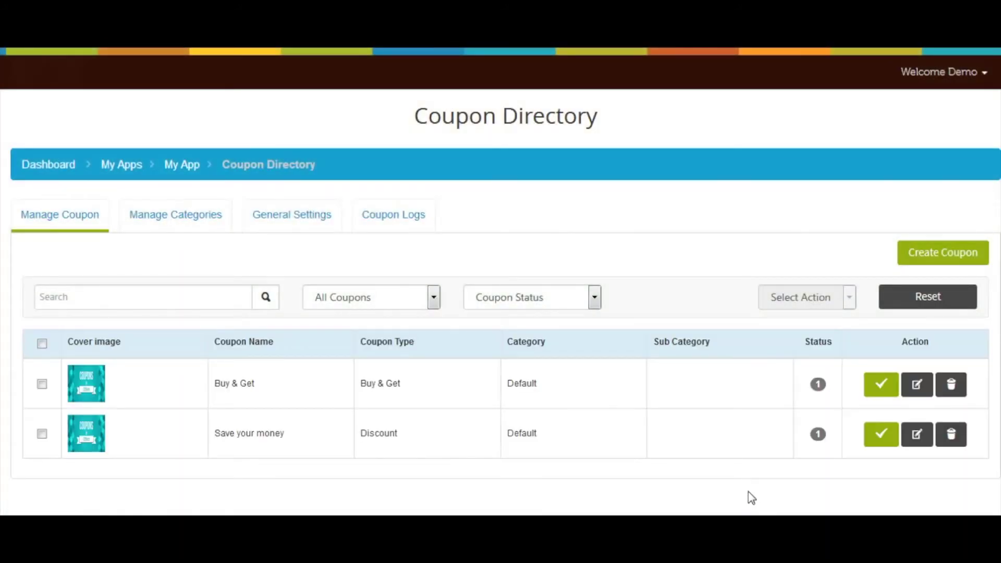
# Create a new Scratch & Win coupon named 'Win your coupon' and bring up its Lucky Card odds
pyautogui.click(911, 254)
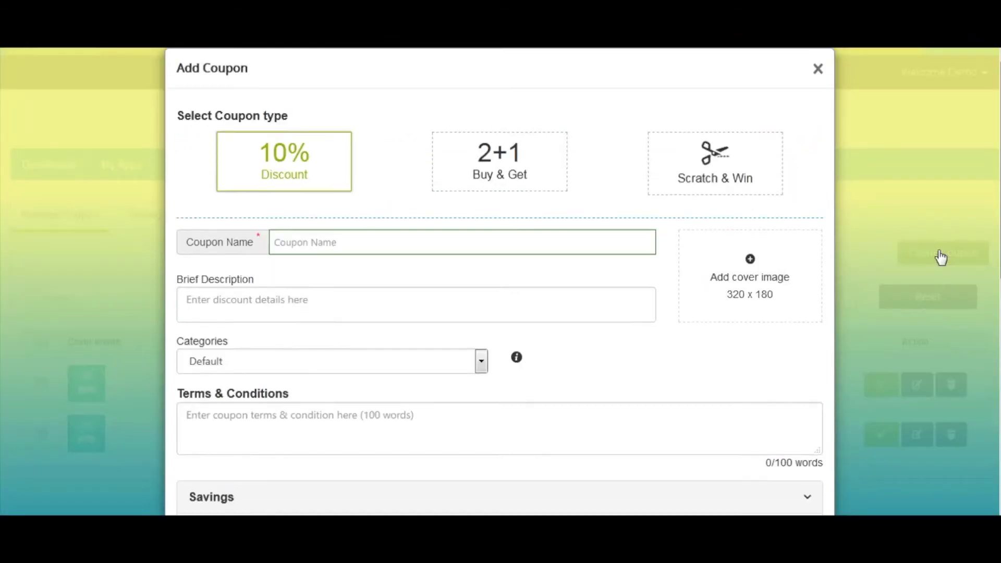
pyautogui.click(755, 166)
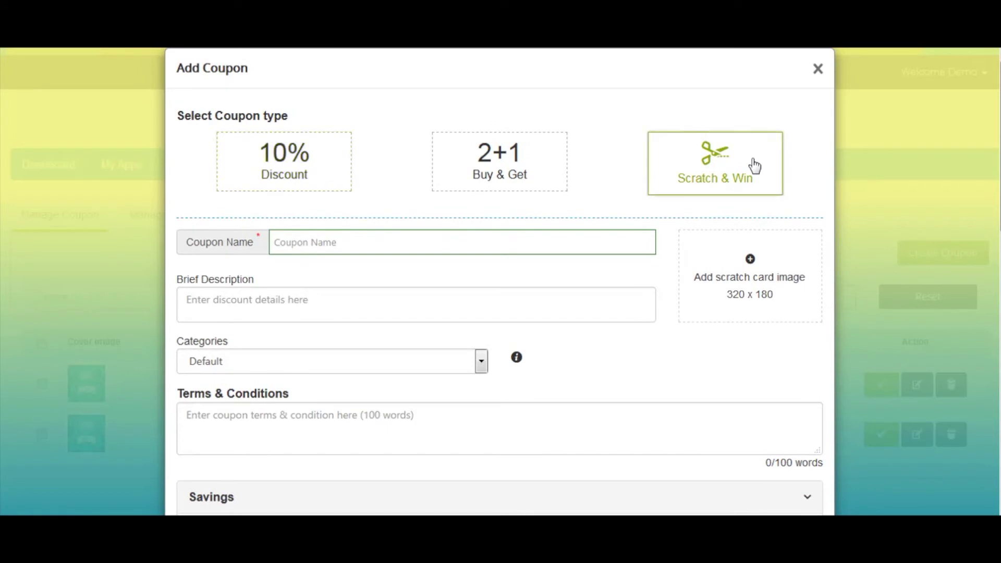
pyautogui.click(293, 238)
pyautogui.write('Win your coupon')
pyautogui.click(297, 297)
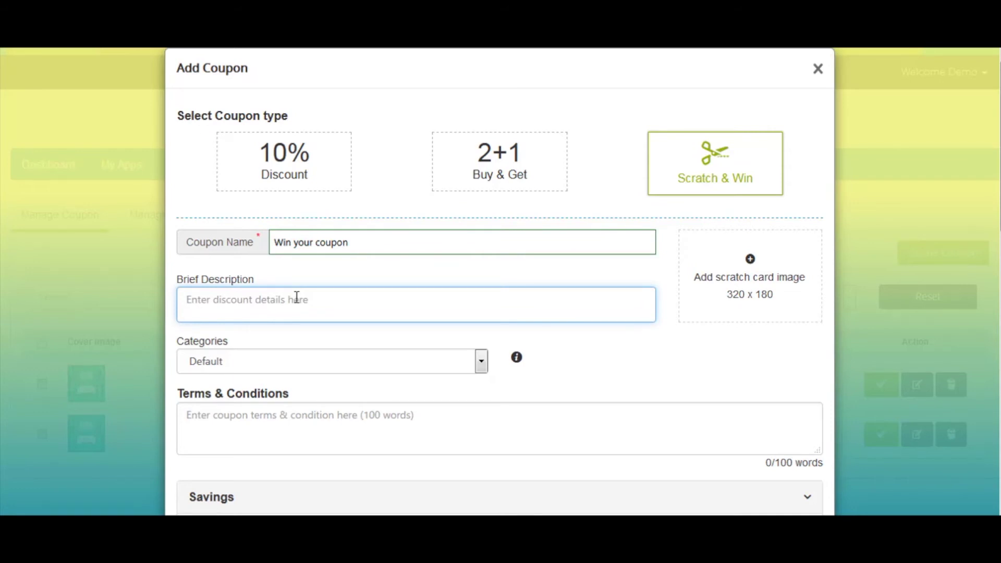
pyautogui.scroll(-2, 376, 280)
pyautogui.click(380, 271)
pyautogui.scroll(-2, 380, 270)
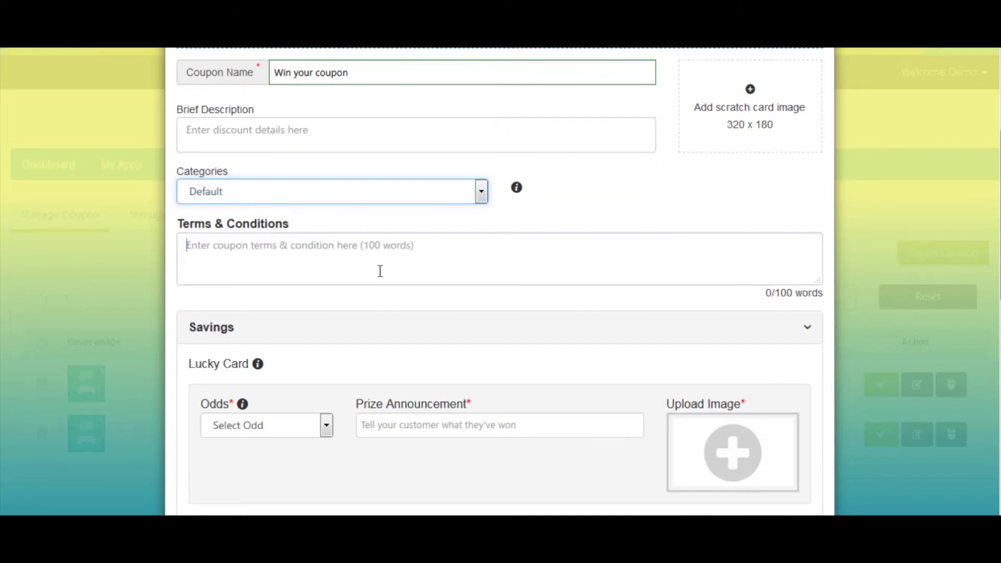
pyautogui.click(380, 270)
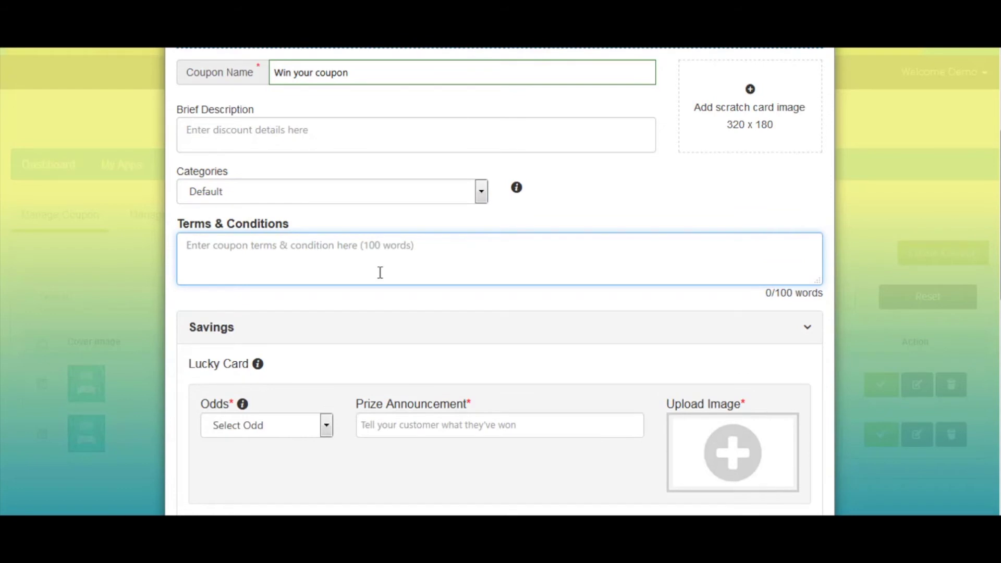
pyautogui.scroll(-4, 380, 272)
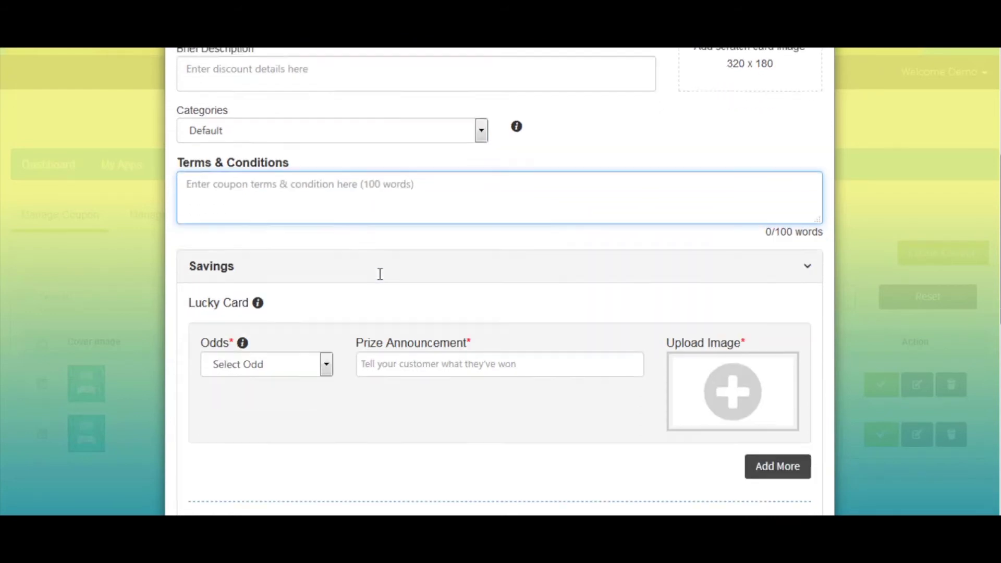
pyautogui.click(306, 259)
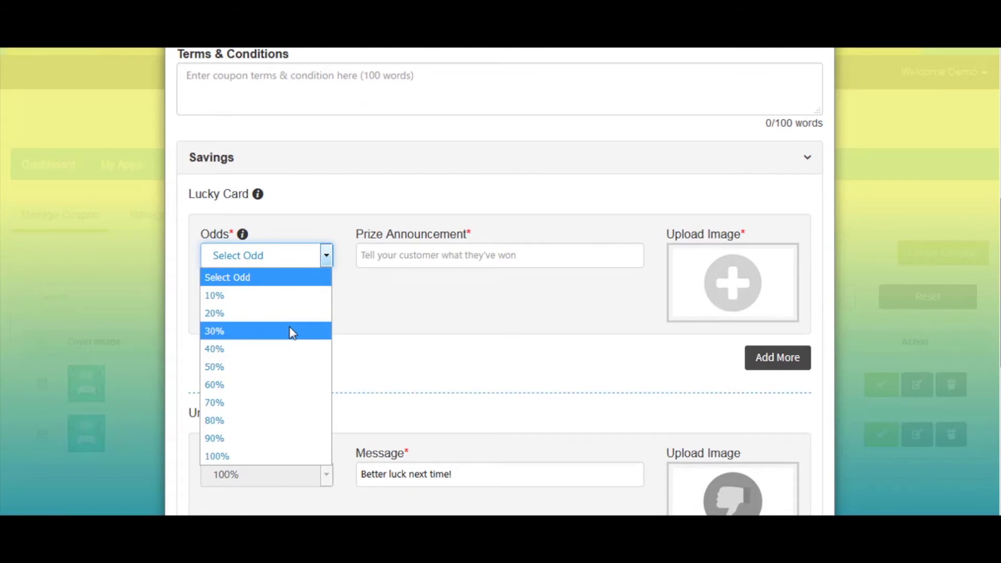
# Set Lucky Card odds to 30%, prize '2 Movie Tickets', and add a cropped image
pyautogui.click(292, 331)
pyautogui.click(429, 256)
pyautogui.write('2 Movie Ticke')
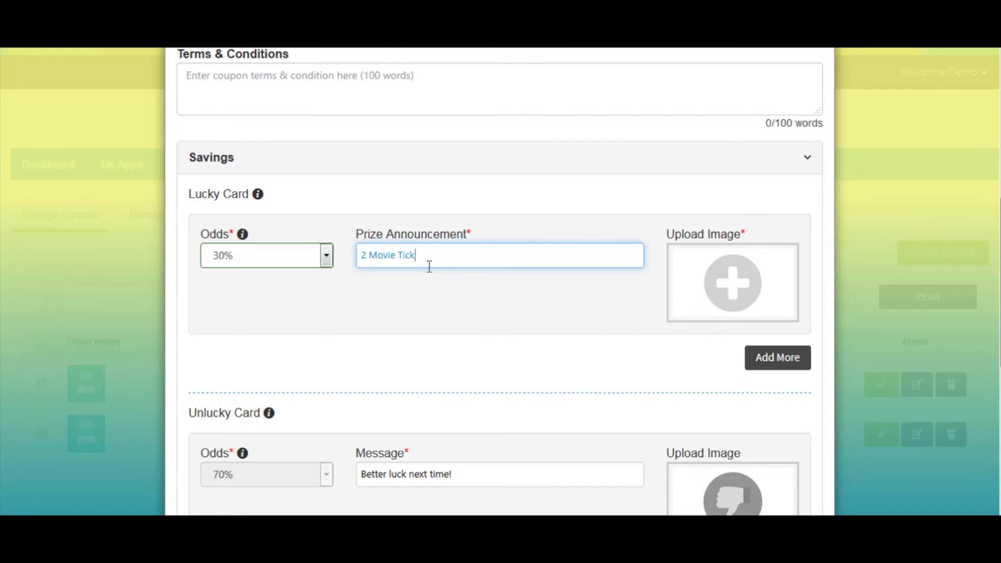
pyautogui.write('ts')
pyautogui.click(696, 278)
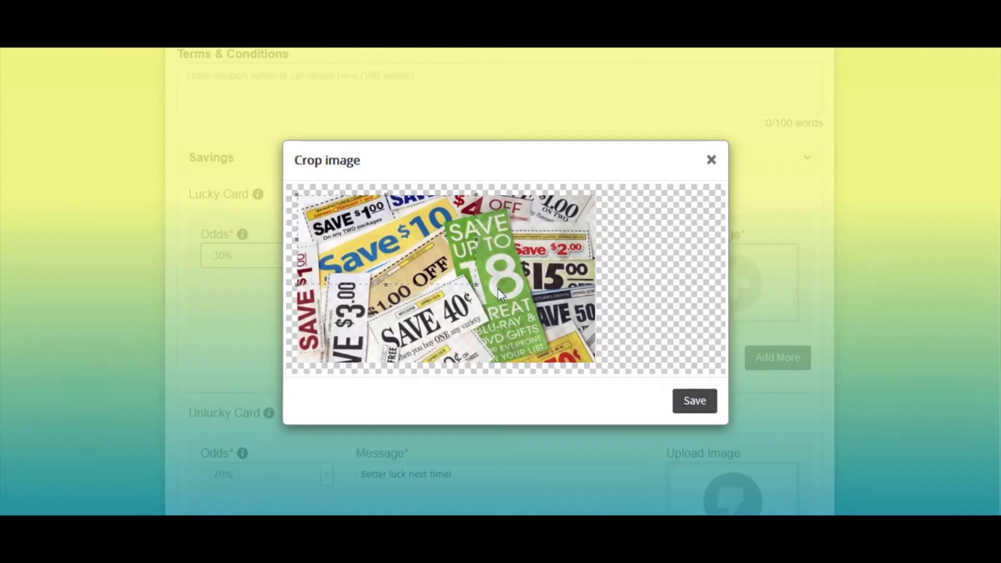
pyautogui.moveTo(499, 289); pyautogui.dragTo(642, 427)
pyautogui.click(689, 401)
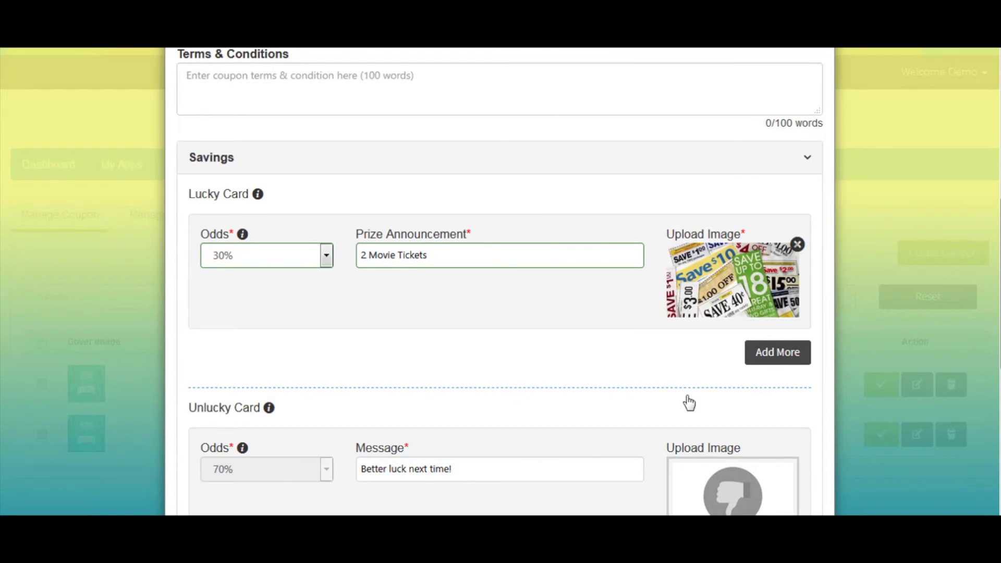
pyautogui.scroll(-2, 689, 402)
pyautogui.scroll(-1, 689, 401)
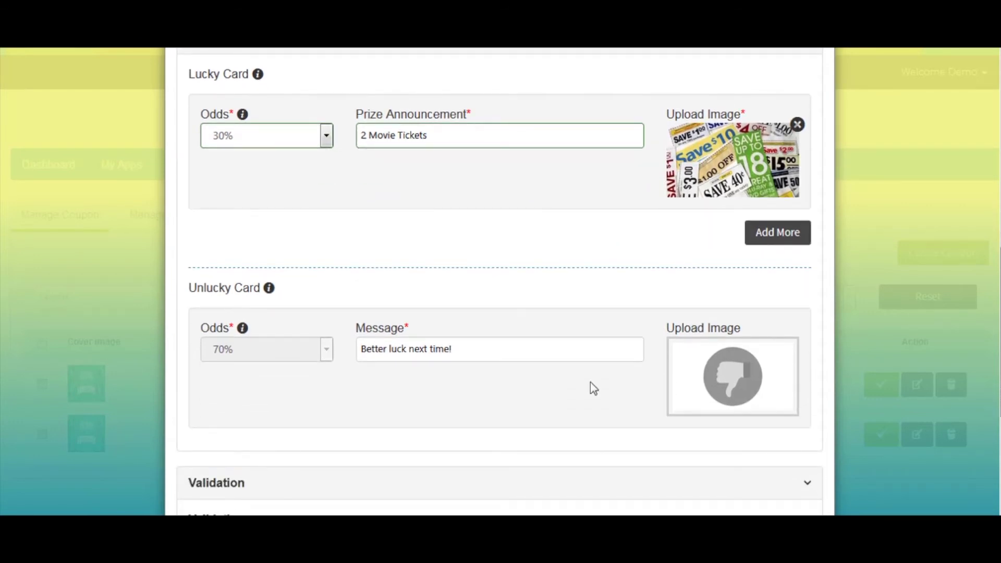
# Set the Scratch & Win coupon's valid-till date to 31 May 2018
pyautogui.scroll(-1, 590, 381)
pyautogui.click(474, 296)
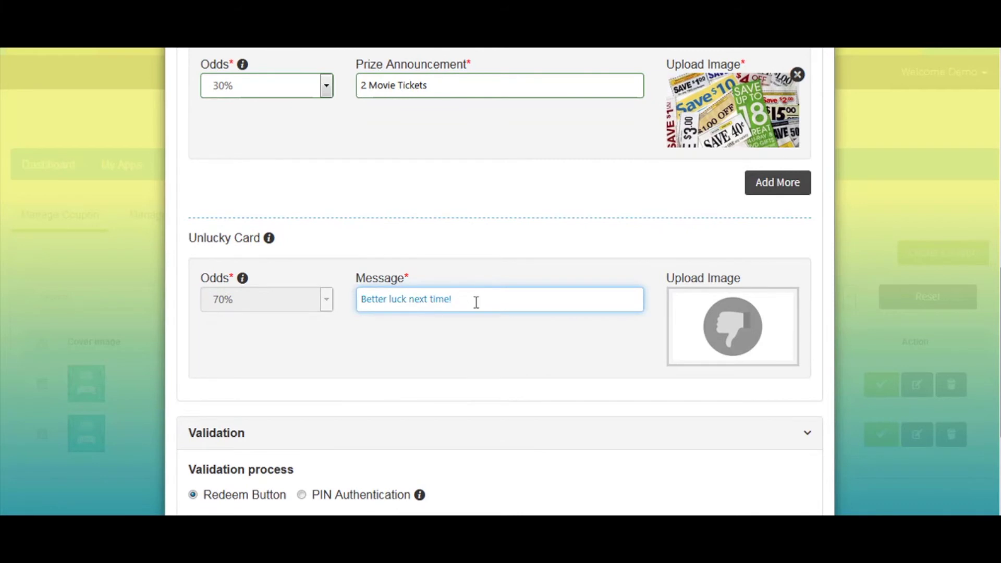
pyautogui.scroll(-2, 630, 350)
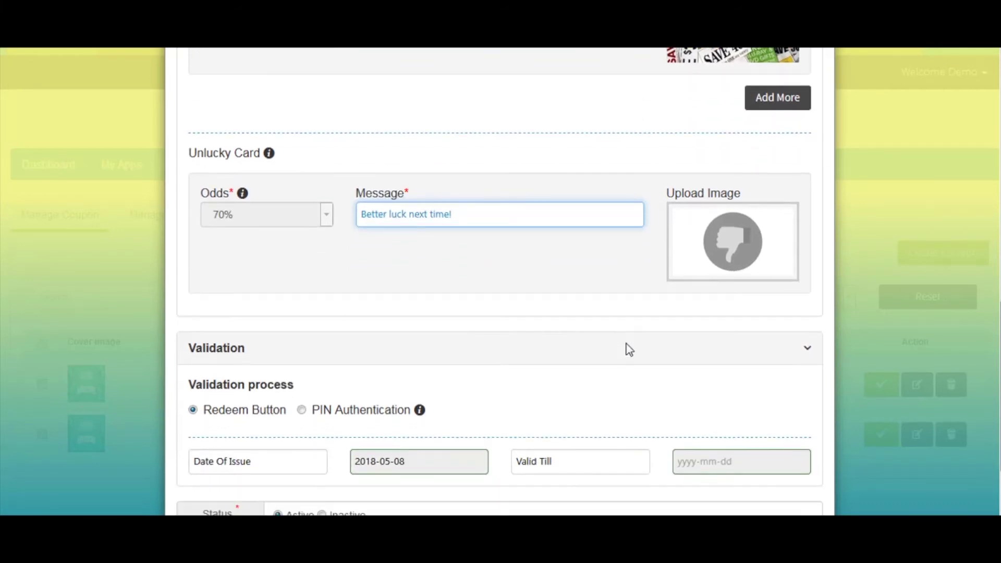
pyautogui.moveTo(709, 260)
pyautogui.scroll(-3, 473, 356)
pyautogui.click(444, 379)
pyautogui.click(701, 384)
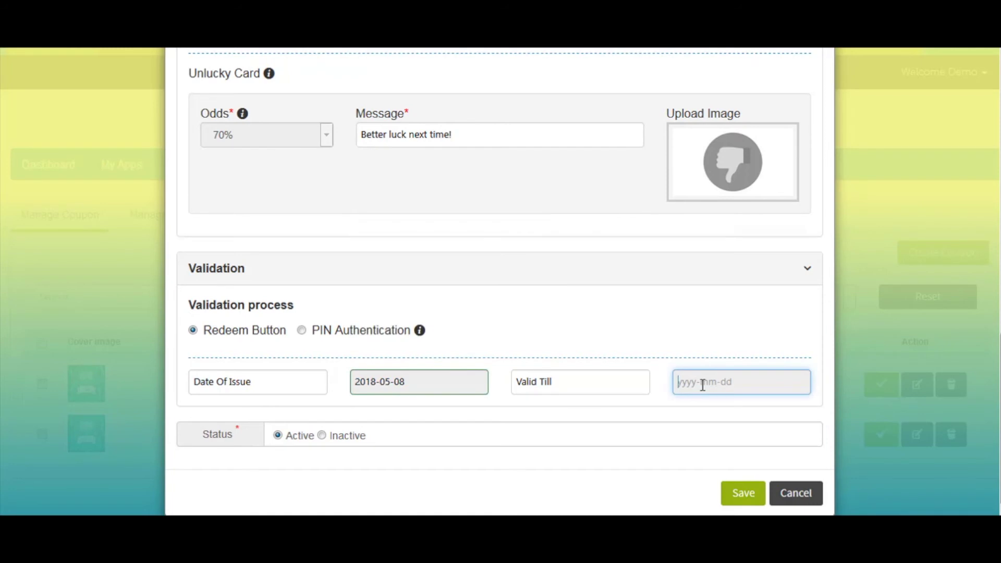
pyautogui.click(801, 357)
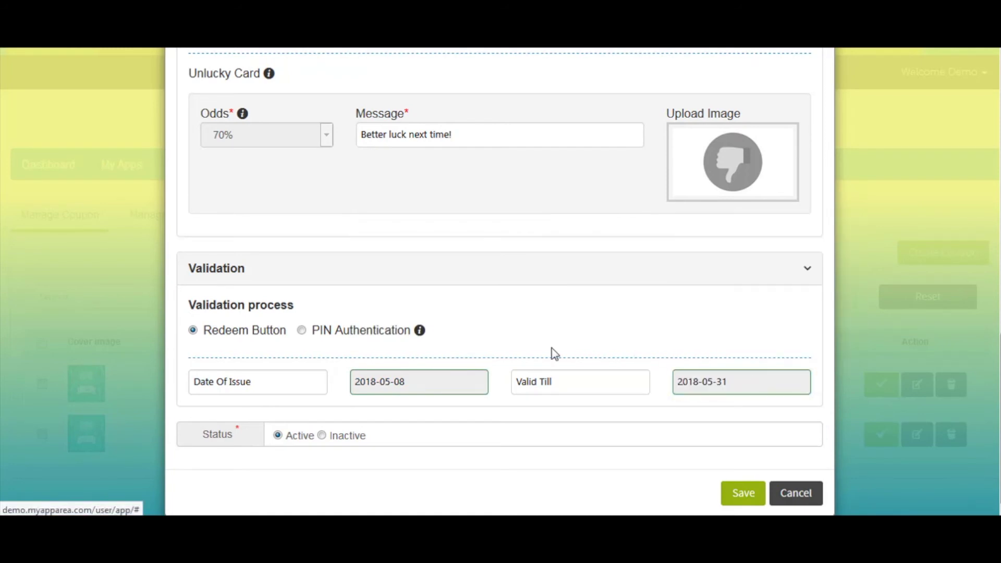
# Switch validation to PIN Authentication and save the Scratch & Win coupon
pyautogui.click(301, 330)
pyautogui.click(357, 361)
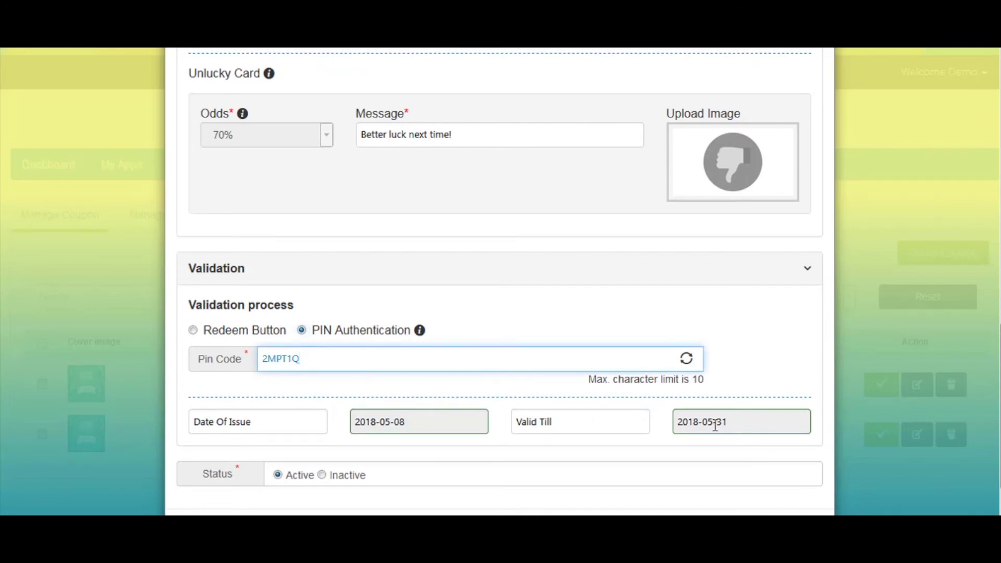
pyautogui.scroll(-1, 312, 396)
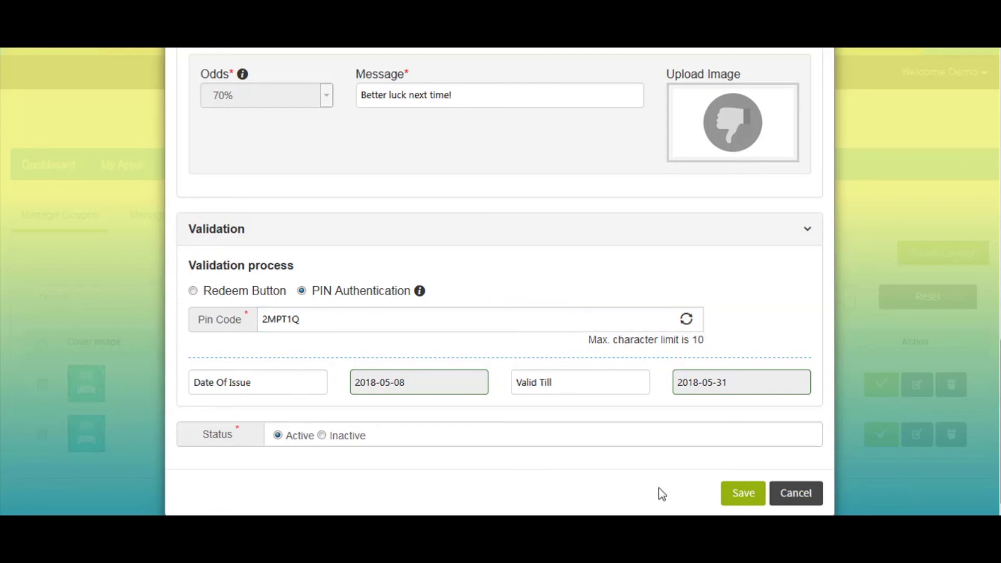
pyautogui.click(747, 495)
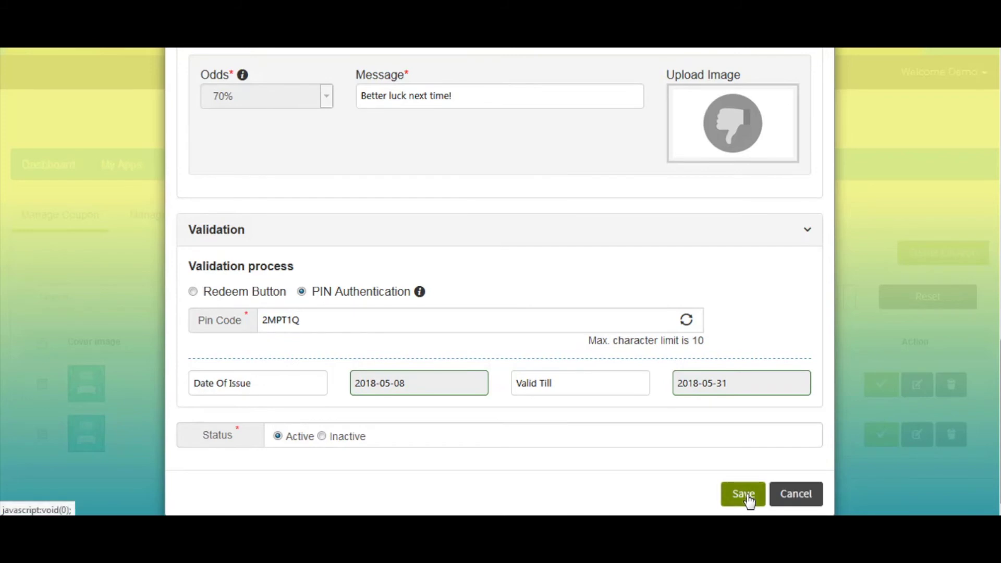
# Check the coupon type and status filters, leaving both unchanged
pyautogui.scroll(-1, 746, 500)
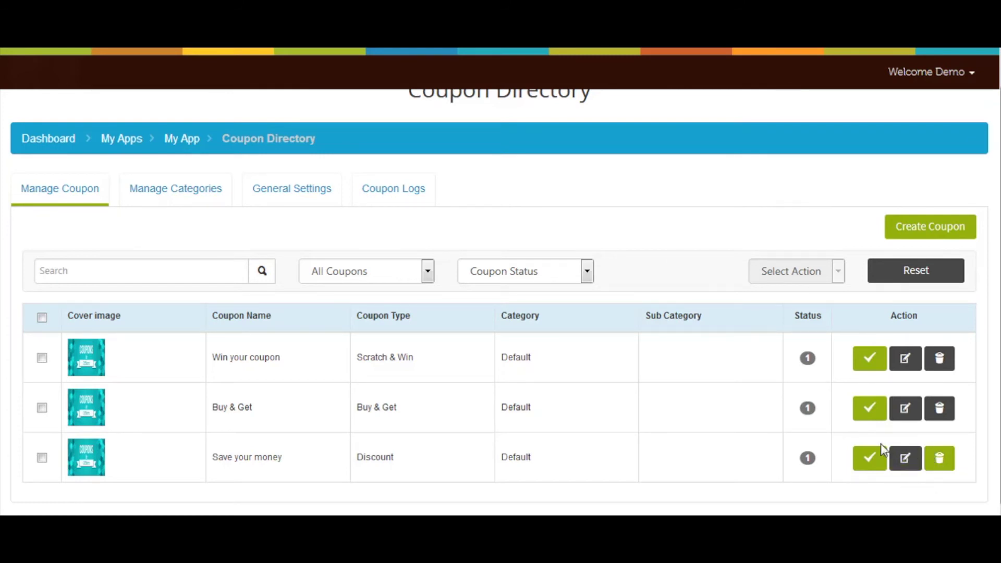
pyautogui.click(349, 272)
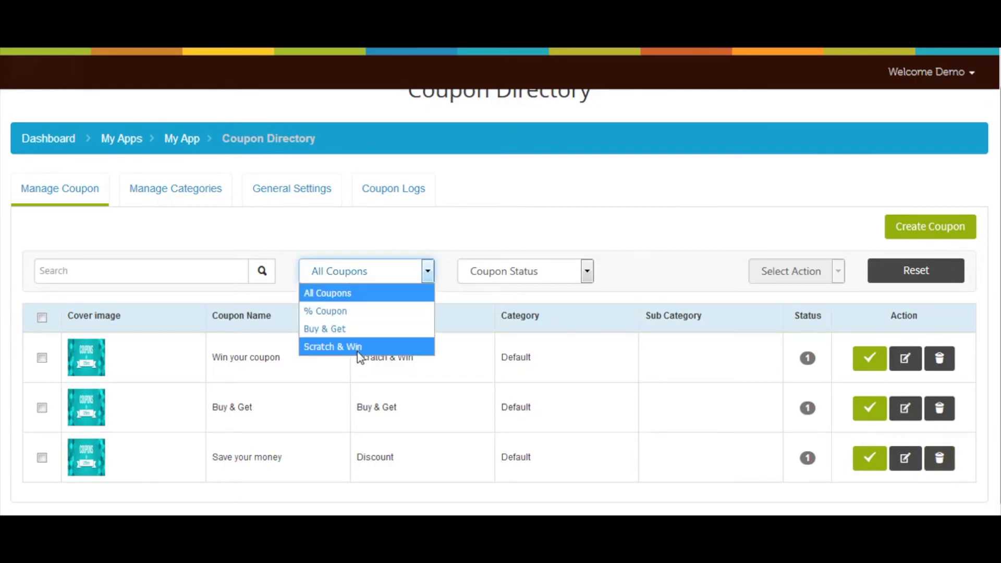
pyautogui.click(407, 246)
pyautogui.click(502, 272)
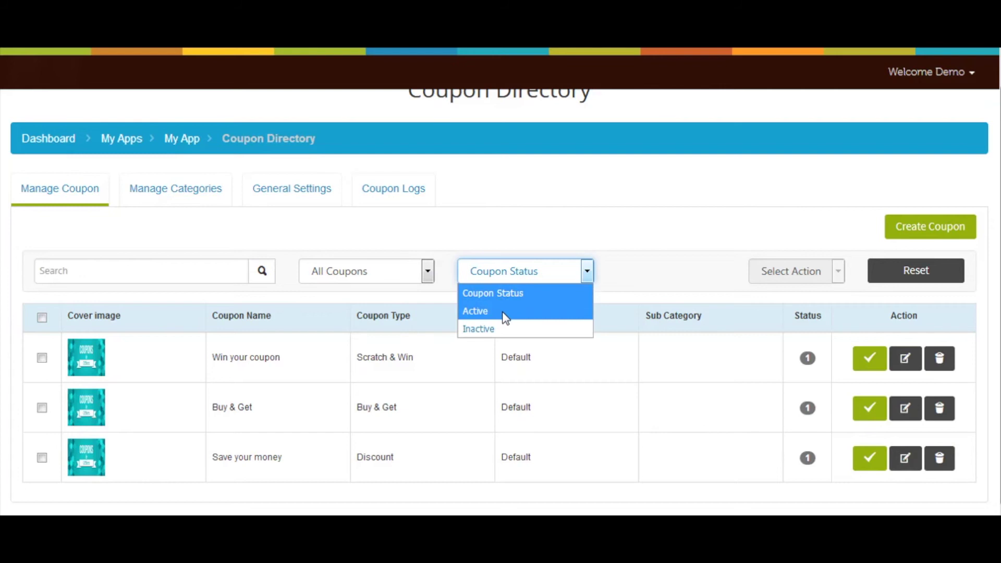
pyautogui.click(706, 257)
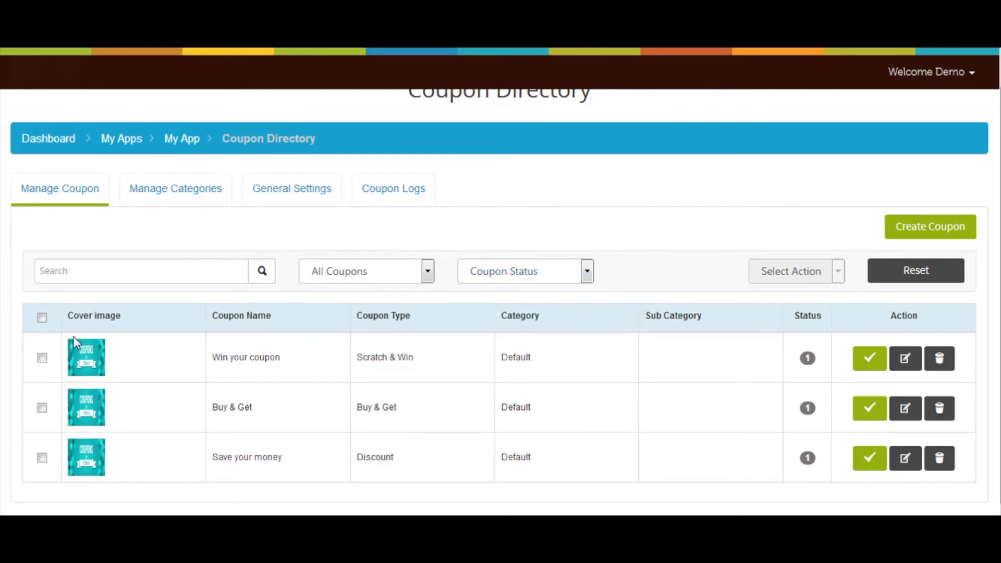
# Select Win your coupon and Buy & Get, review bulk actions, then go to Manage Categories
pyautogui.click(42, 357)
pyautogui.click(41, 408)
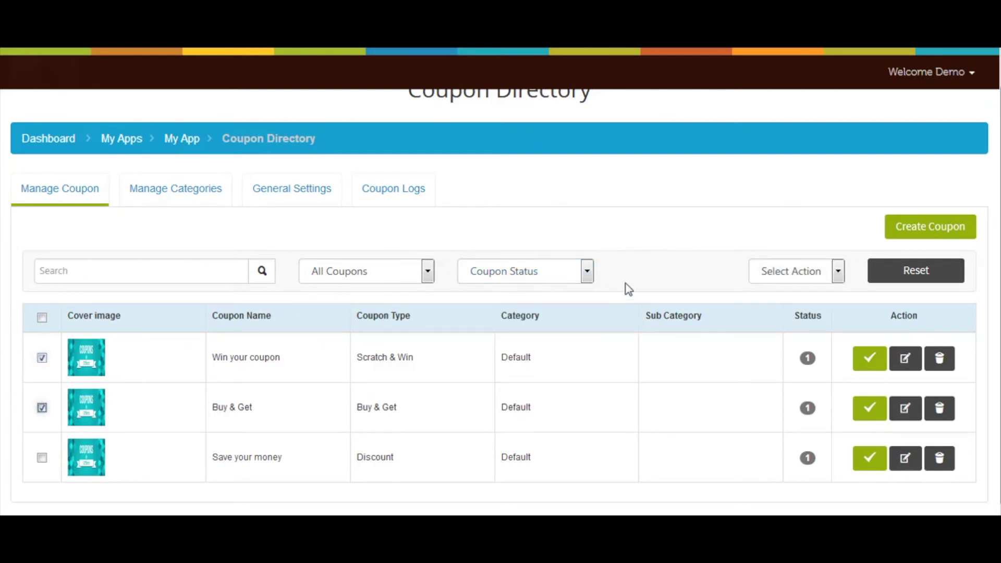
pyautogui.click(789, 275)
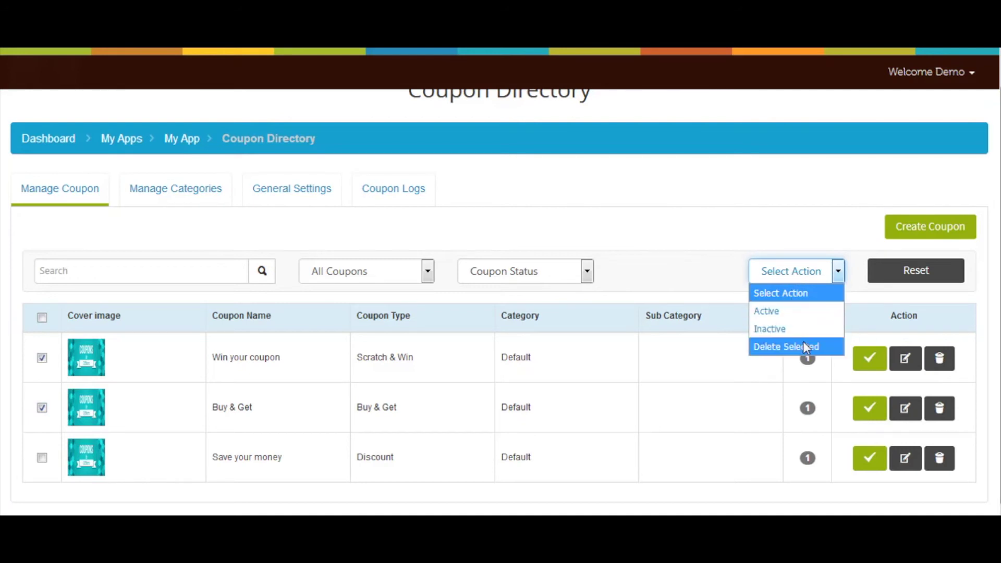
pyautogui.click(803, 271)
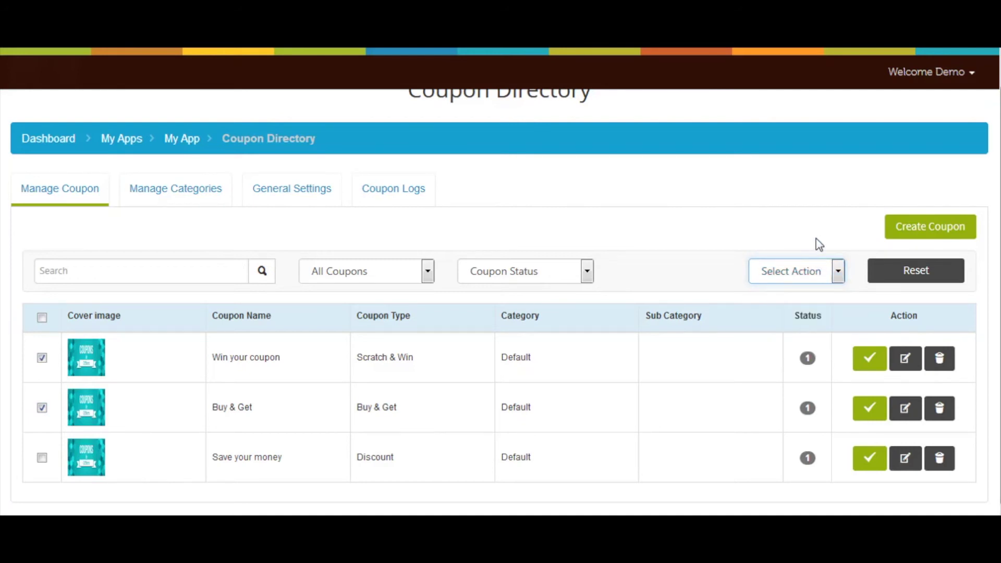
pyautogui.click(175, 197)
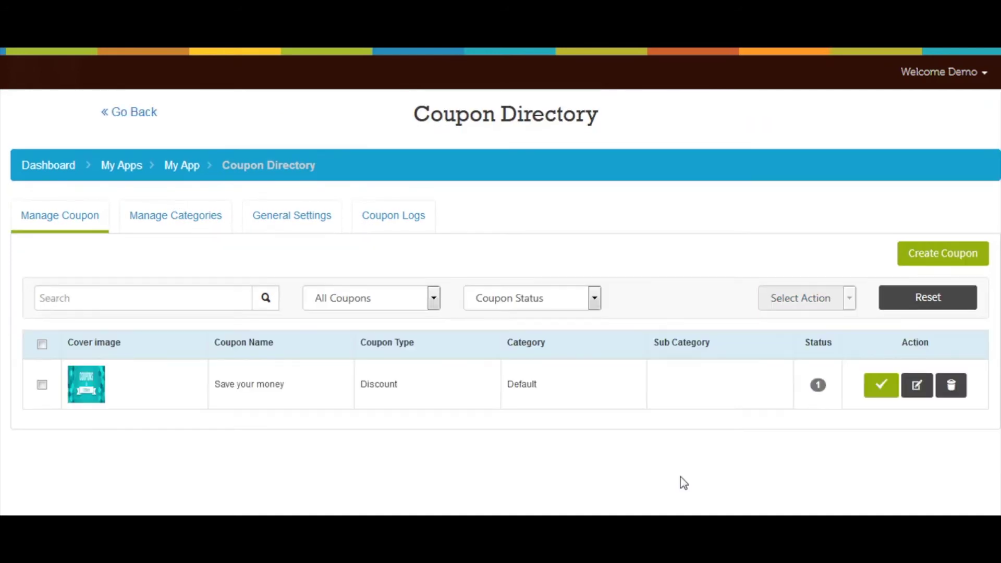
# Create a new category called 'My category' with Add Category
pyautogui.click(175, 216)
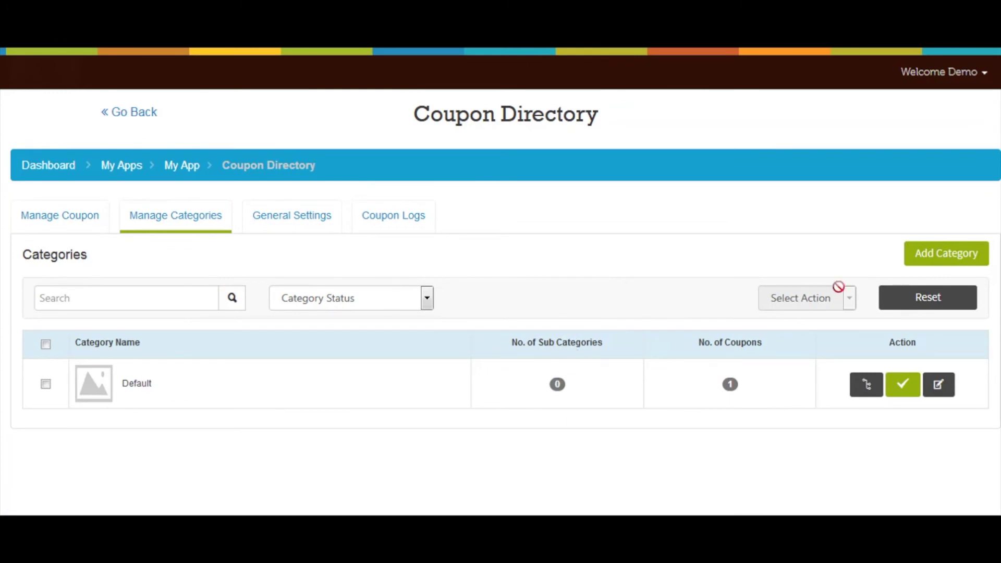
pyautogui.click(919, 260)
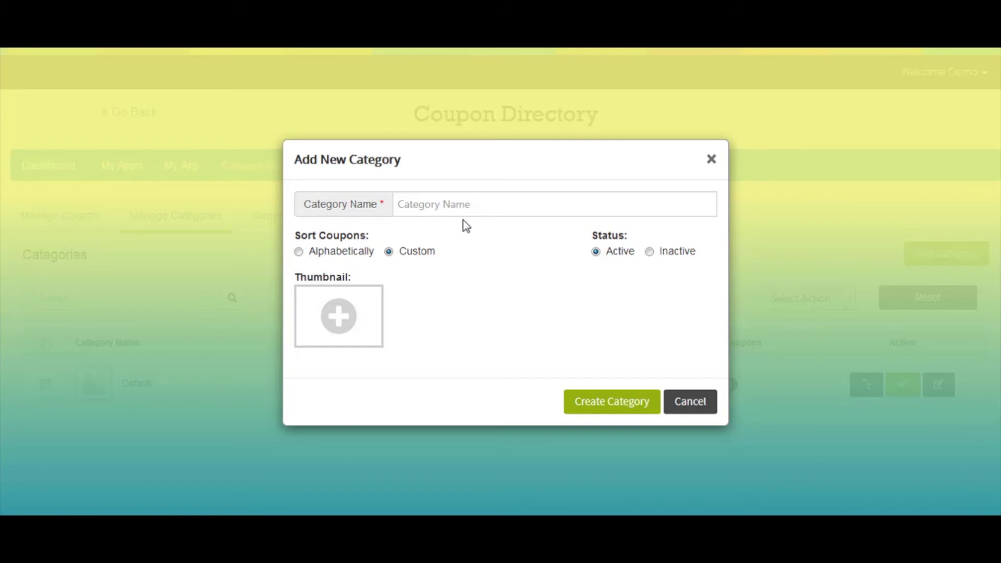
pyautogui.click(455, 204)
pyautogui.write('My category')
pyautogui.click(465, 259)
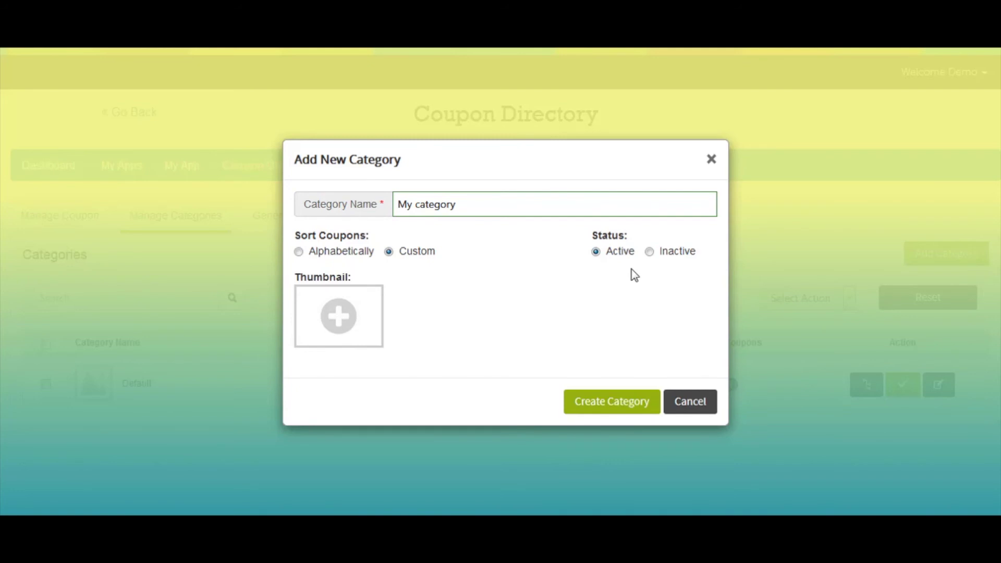
pyautogui.click(628, 400)
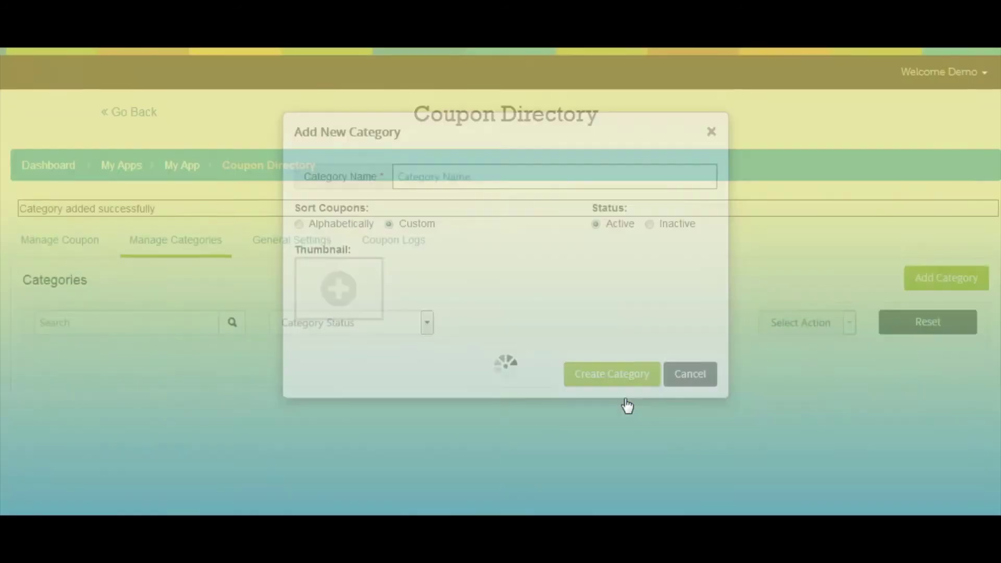
pyautogui.scroll(-1, 531, 397)
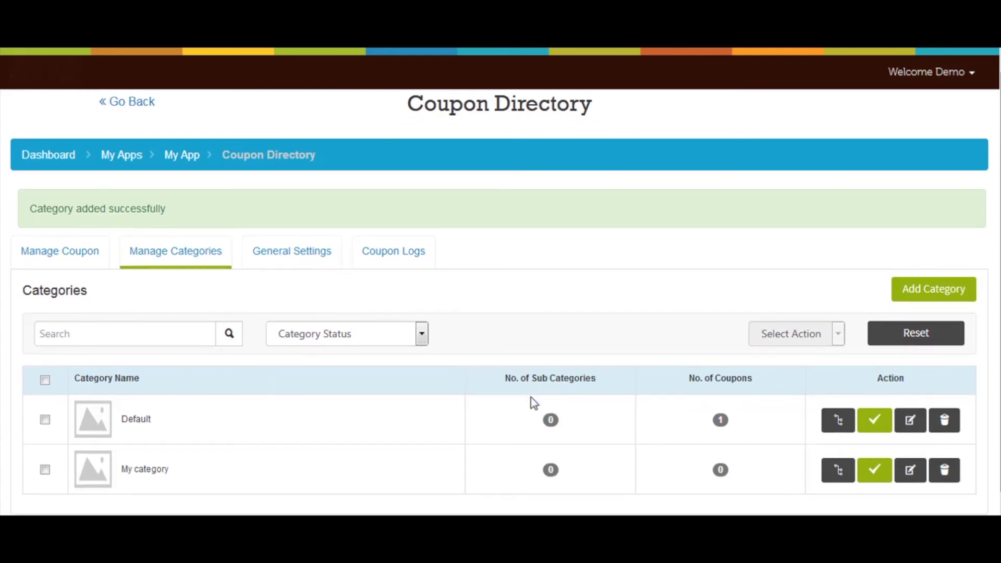
pyautogui.scroll(-1, 530, 397)
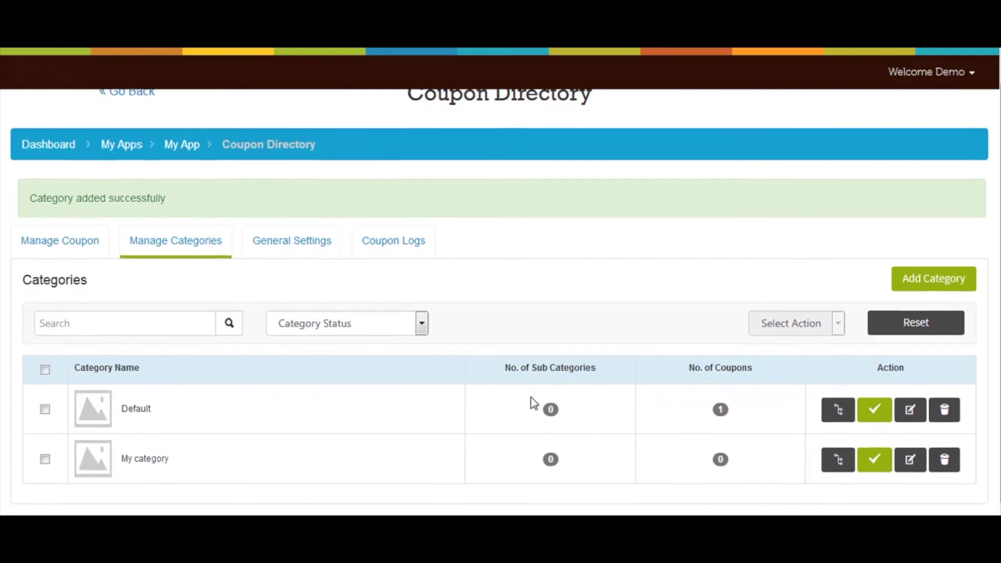
# Add a subcategory named 'subcategory' under My category and go back to Manage Categories
pyautogui.click(840, 463)
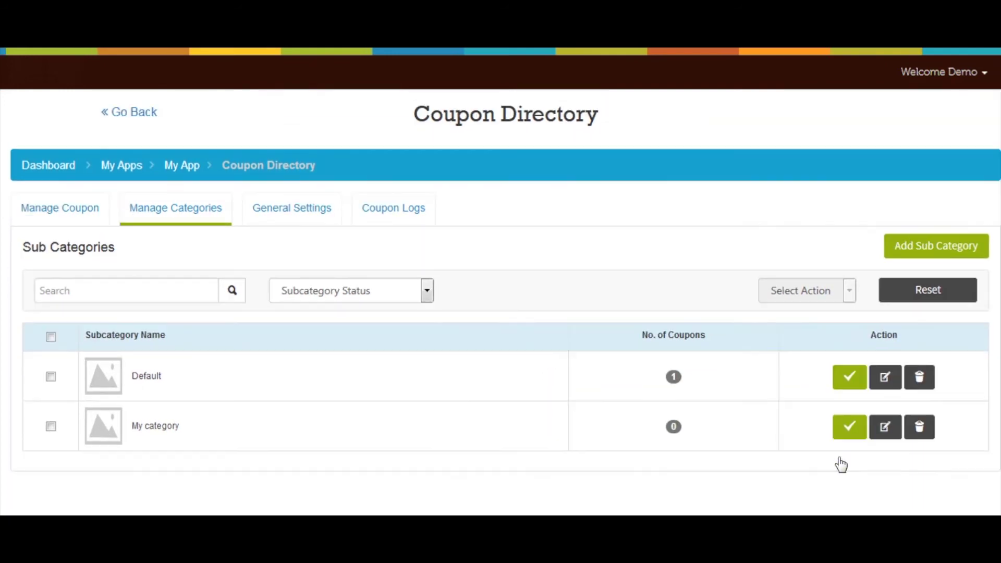
pyautogui.scroll(-1, 626, 427)
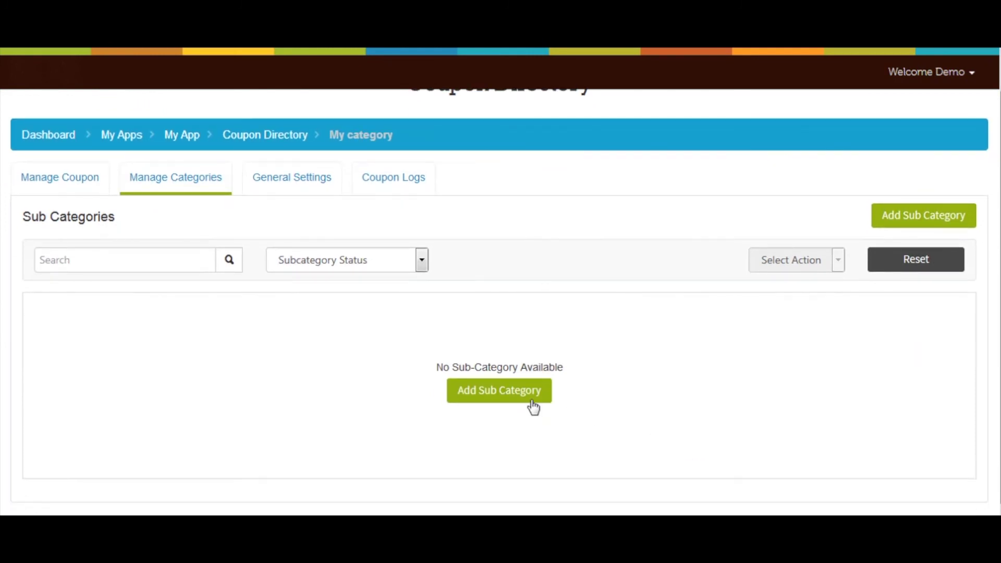
pyautogui.click(514, 395)
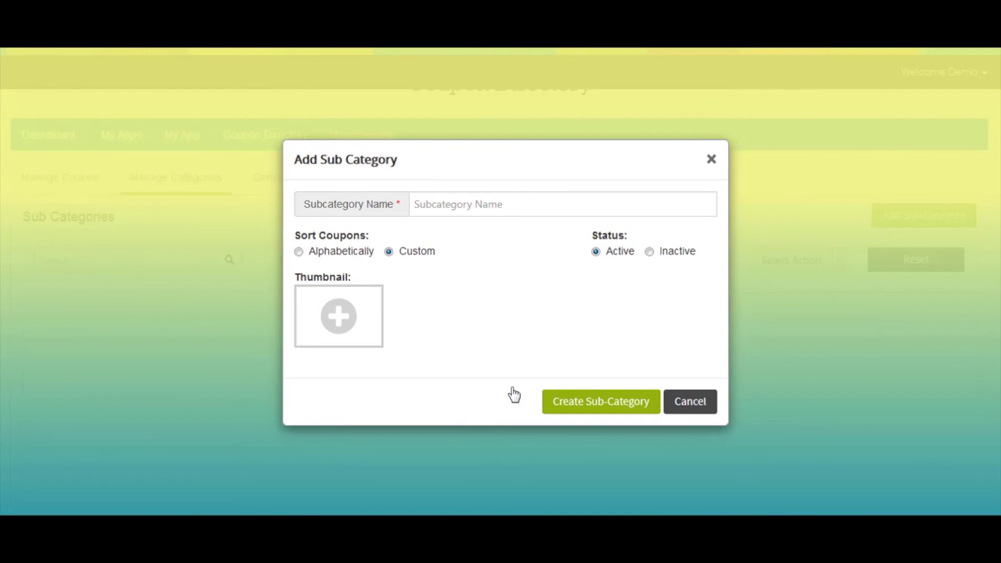
pyautogui.click(473, 206)
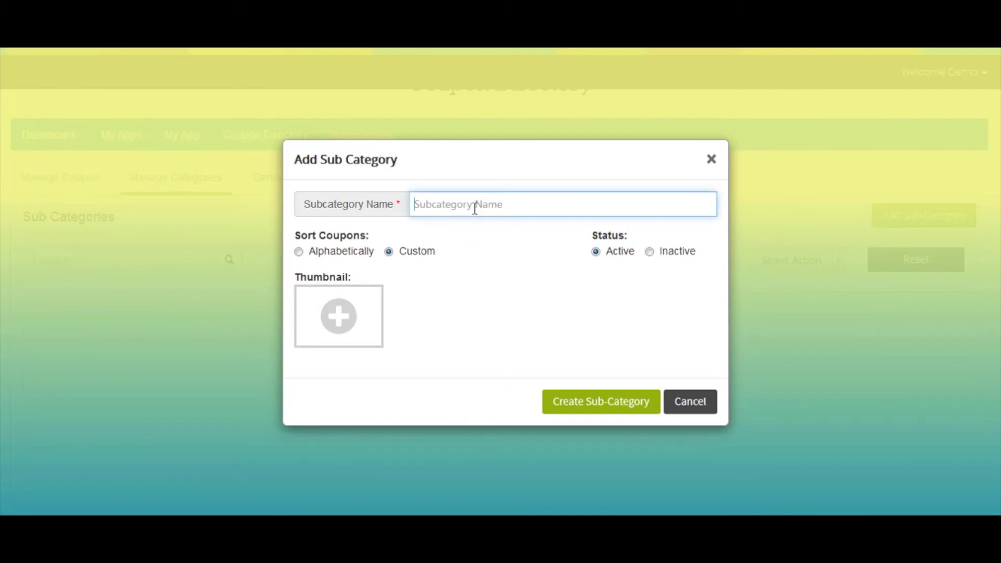
pyautogui.write('subcategory')
pyautogui.click(582, 402)
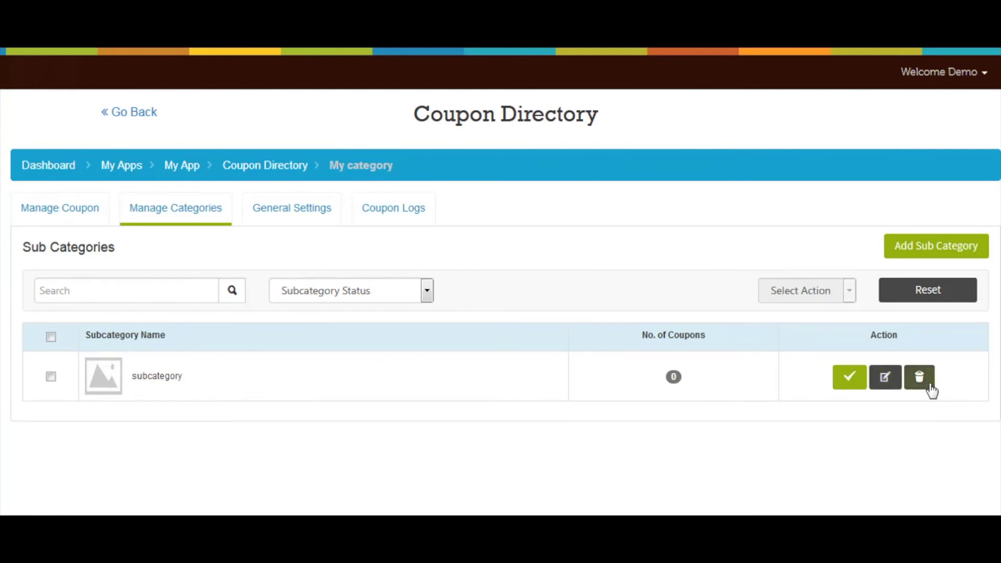
pyautogui.click(200, 214)
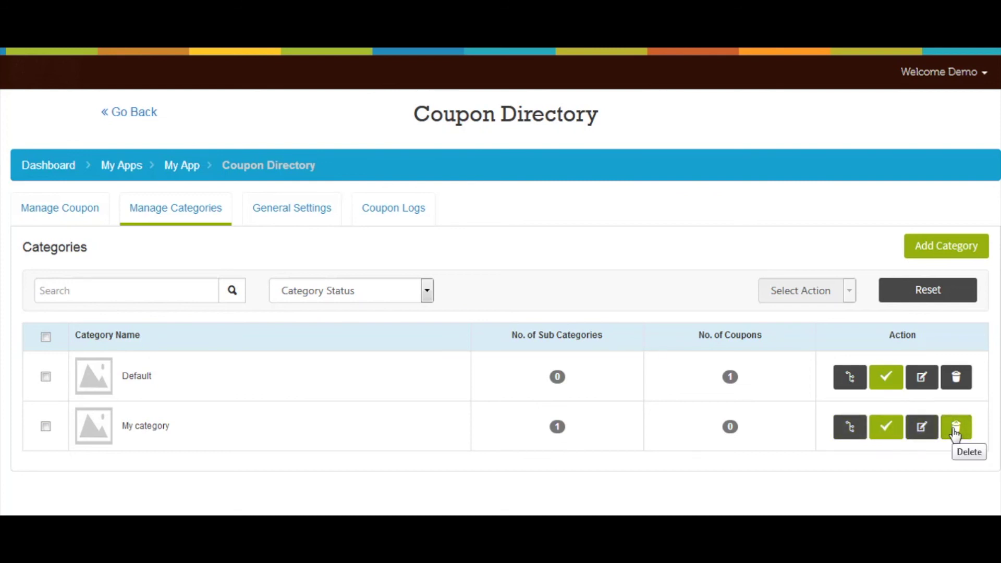
# Check the category status filter options, then select both the Default and My category rows
pyautogui.click(310, 297)
pyautogui.click(623, 317)
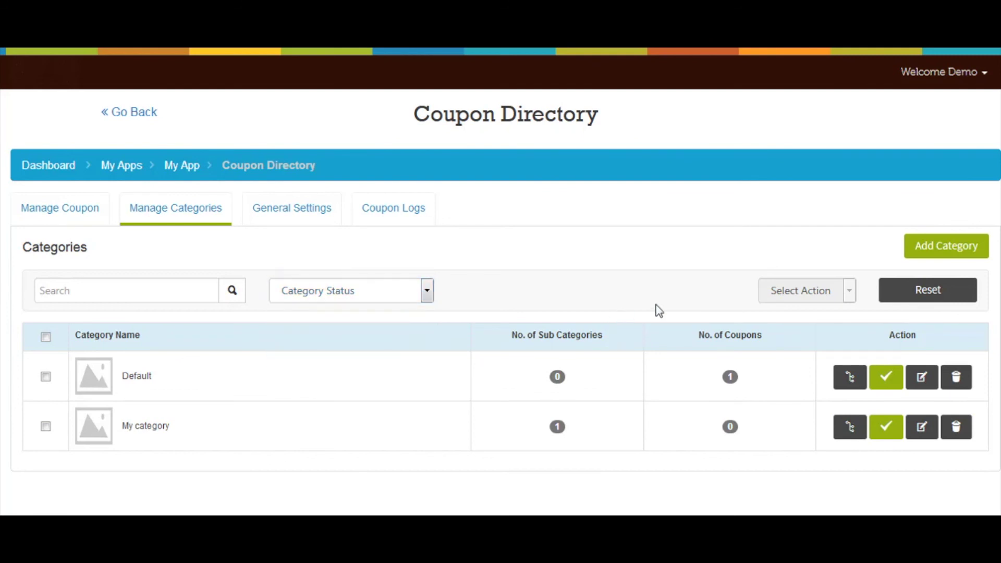
pyautogui.click(45, 377)
pyautogui.click(46, 427)
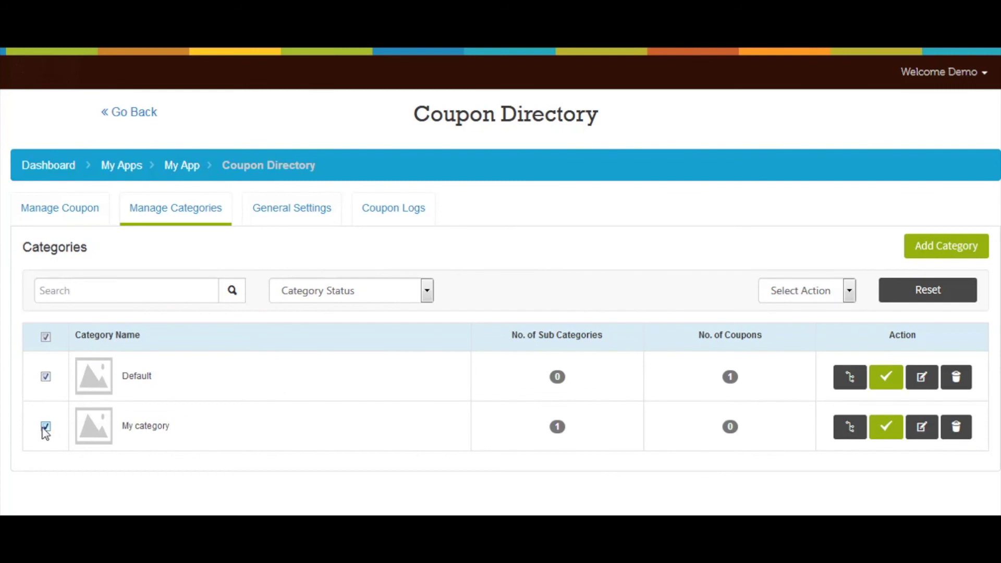
# Review the bulk actions without applying any, then switch to the General Settings tab
pyautogui.click(796, 290)
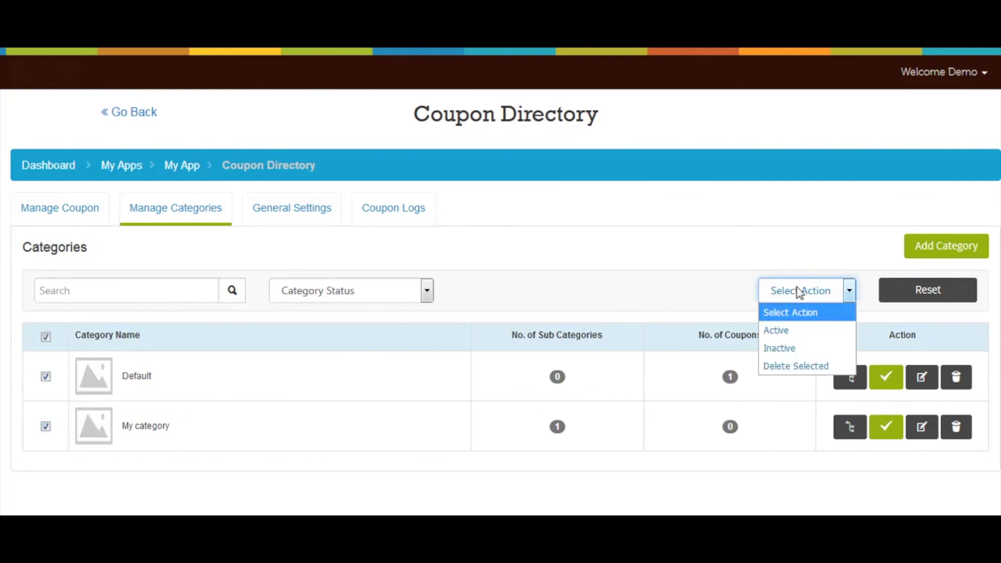
pyautogui.click(796, 291)
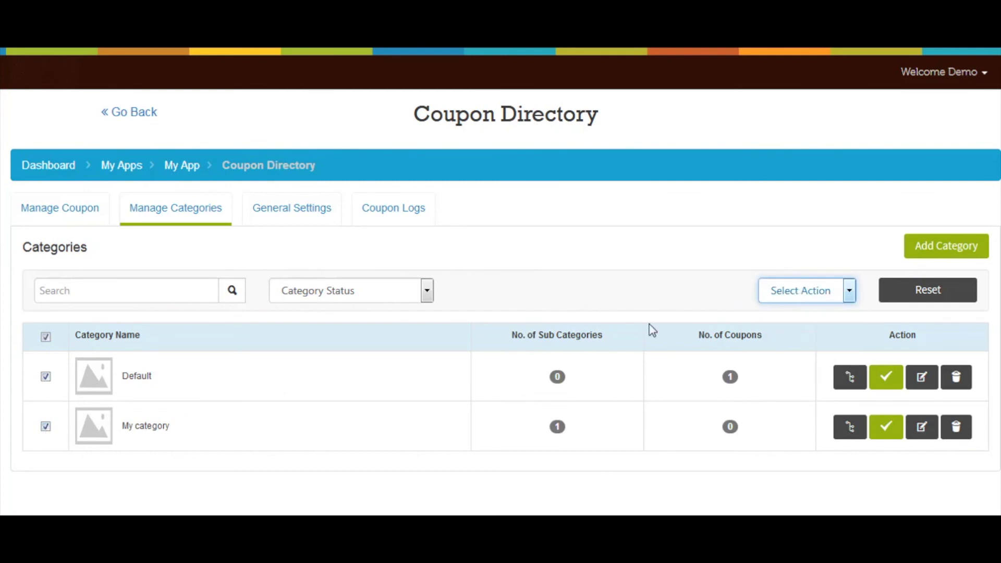
pyautogui.click(190, 479)
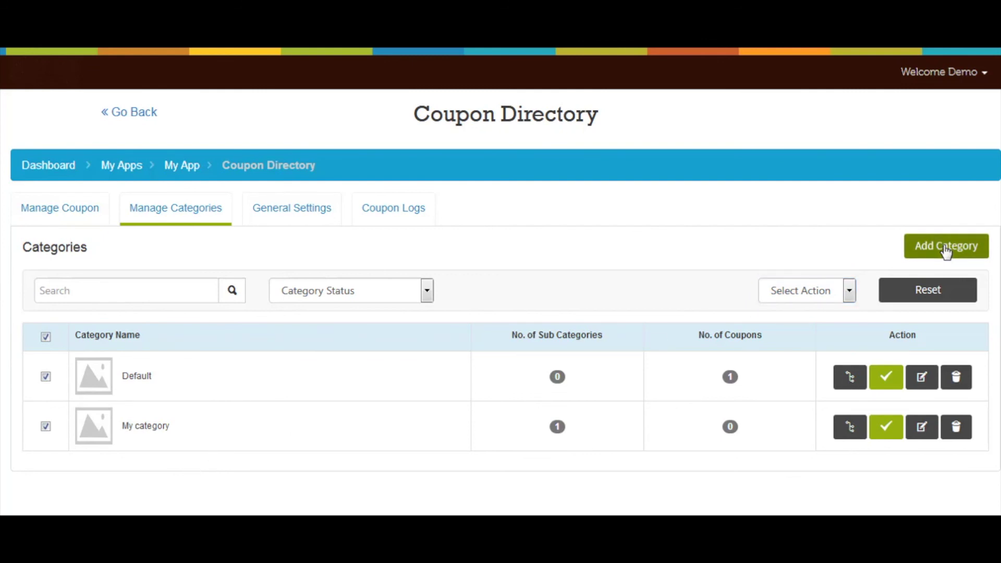
pyautogui.click(307, 218)
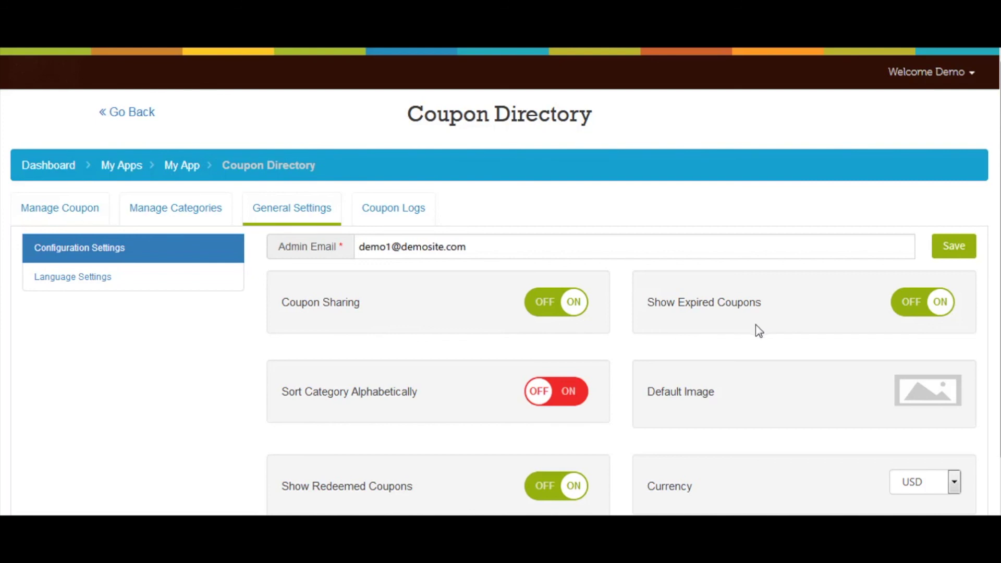
# Switch Sort Category Alphabetically on and keep the currency at USD
pyautogui.click(564, 402)
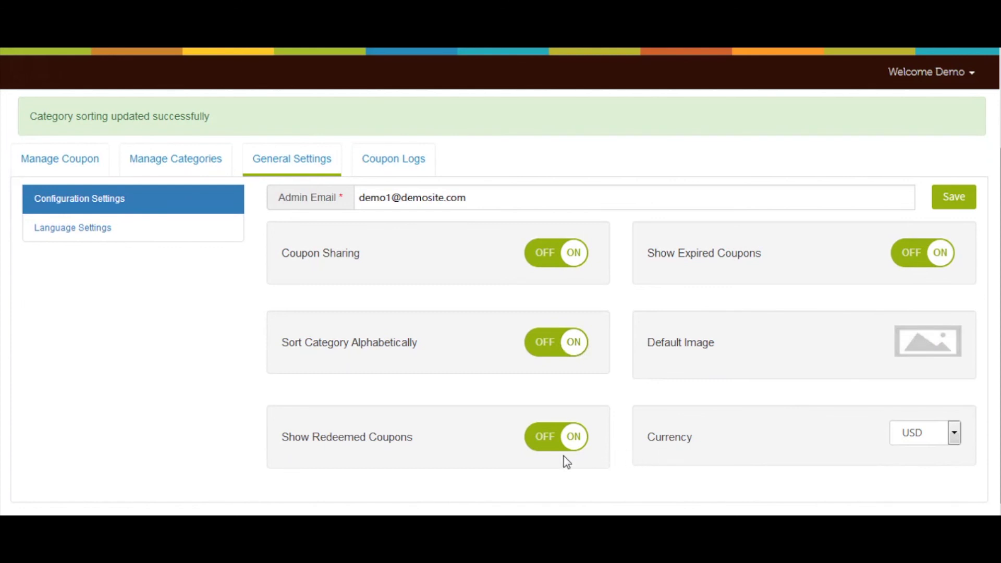
pyautogui.click(918, 436)
pyautogui.click(918, 437)
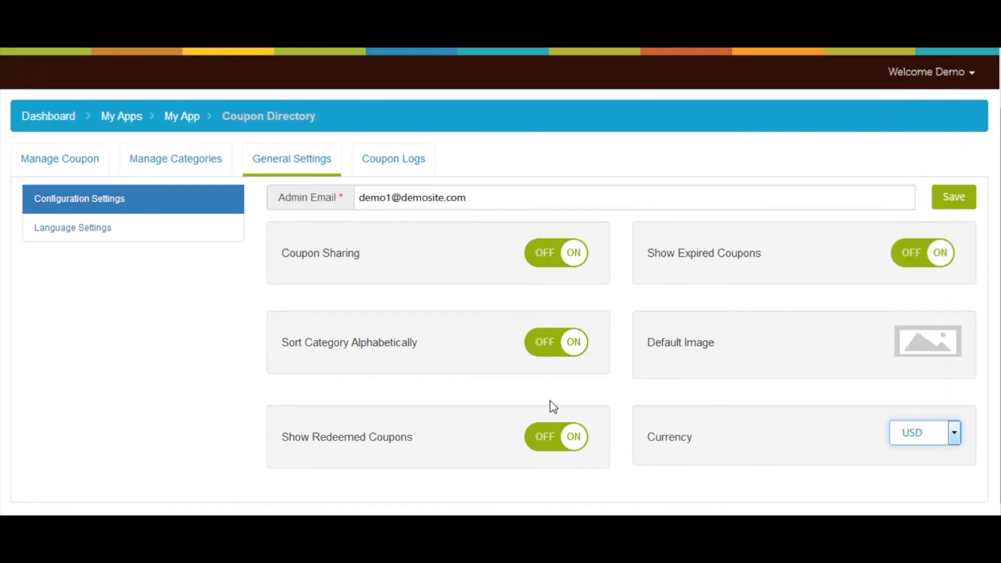
pyautogui.click(121, 232)
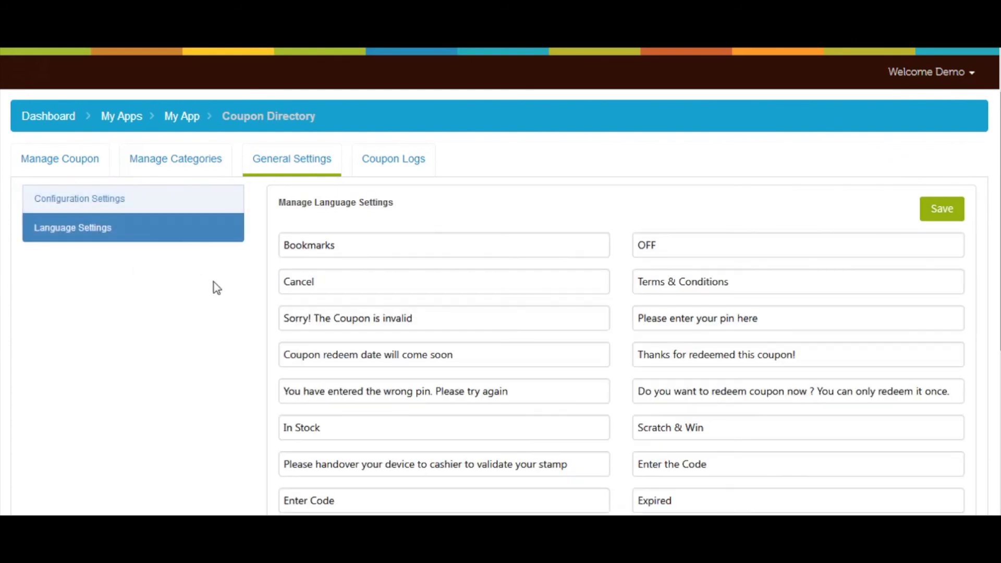
# Scroll through the Language Settings text fields, then go to the Coupon Logs page
pyautogui.scroll(-5, 297, 313)
pyautogui.scroll(5, 301, 311)
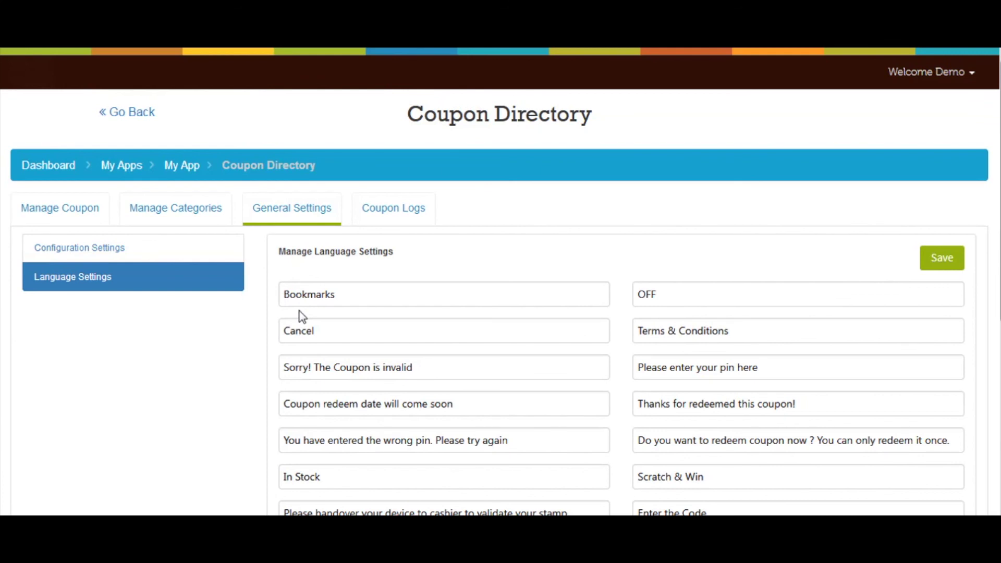
pyautogui.click(370, 207)
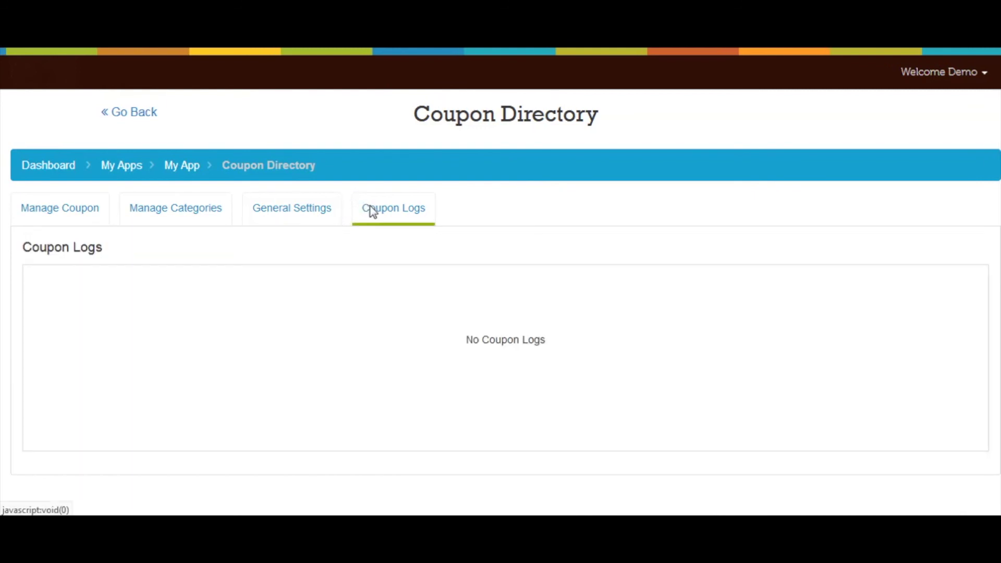